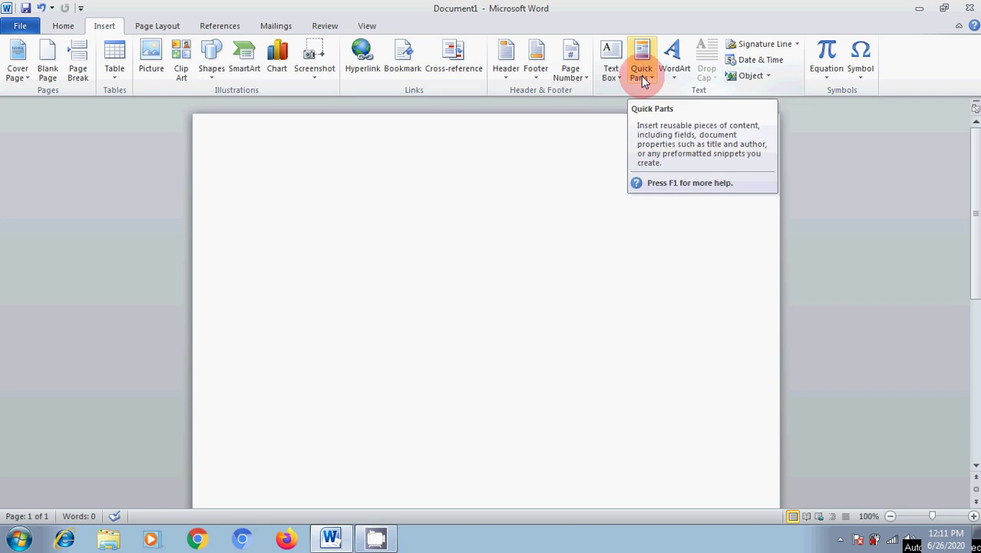
Type the heading 'Quick Parts' and enlarge it to about 72 pt.
{"action": "type", "text": "Quick Parts"}
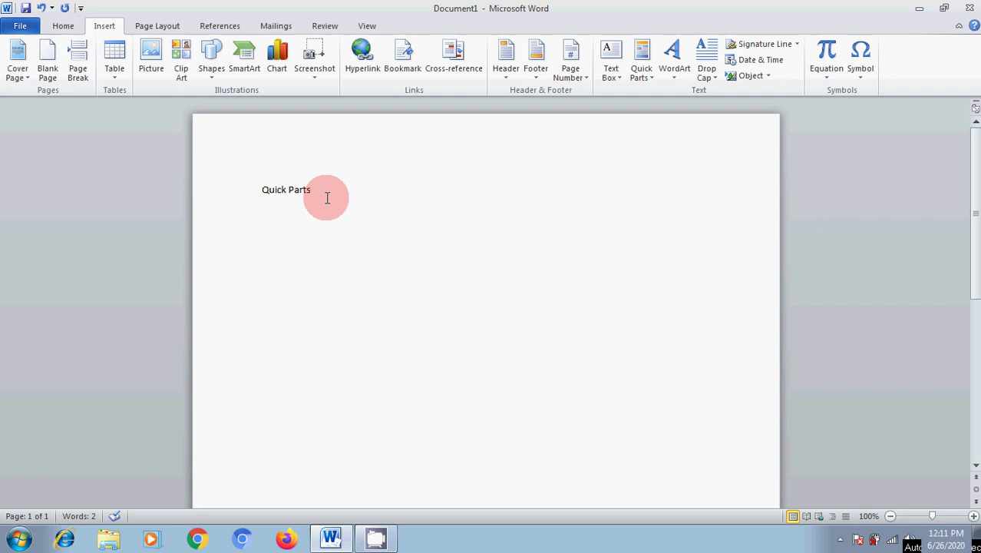
{"action": "left_click_drag", "start_coordinate": [262, 191], "coordinate": [346, 192]}
{"action": "key", "text": "ctrl+shift+period"}
{"action": "key", "text": "ctrl+shift+period"}
{"action": "key", "text": "ctrl+shift+period"}
{"action": "key", "text": "ctrl+shift+period"}
{"action": "key", "text": "ctrl+shift+period"}
{"action": "key", "text": "ctrl+shift+period"}
{"action": "key", "text": "ctrl+shift+period"}
{"action": "key", "text": "ctrl+shift+period"}
{"action": "key", "text": "ctrl+shift+period"}
{"action": "key", "text": "ctrl+shift+period"}
{"action": "key", "text": "ctrl+shift+period"}
{"action": "key", "text": "ctrl+shift+period"}
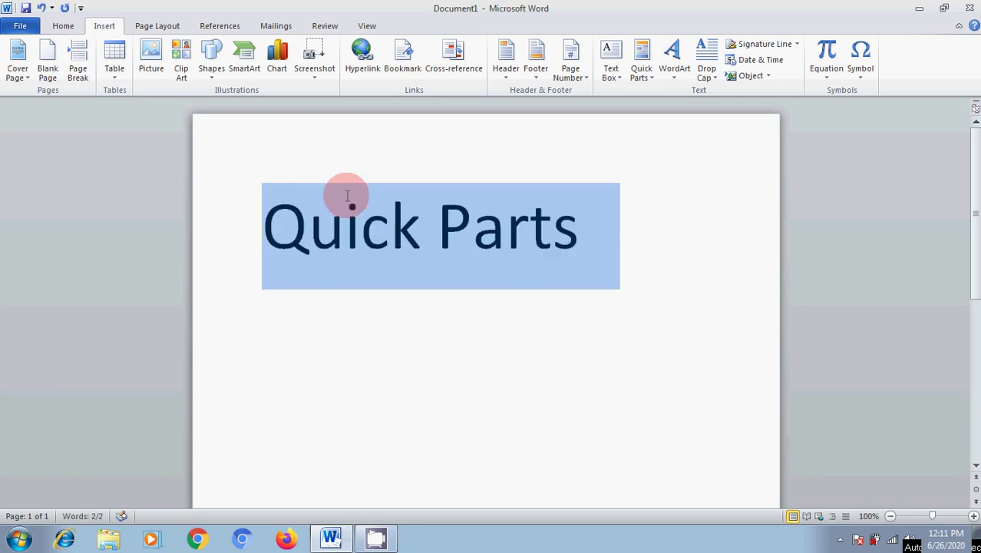
{"action": "left_click", "coordinate": [446, 282]}
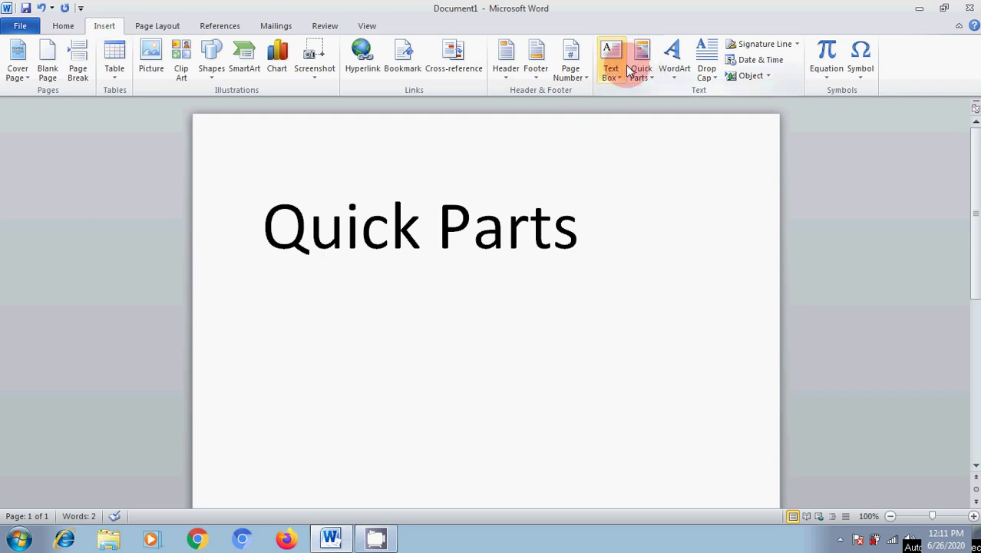
{"action": "left_click_drag", "start_coordinate": [264, 230], "coordinate": [558, 226]}
{"action": "left_click", "coordinate": [593, 239]}
Add a new empty paragraph after the 'Quick Parts' heading.
{"action": "key", "text": "Return"}
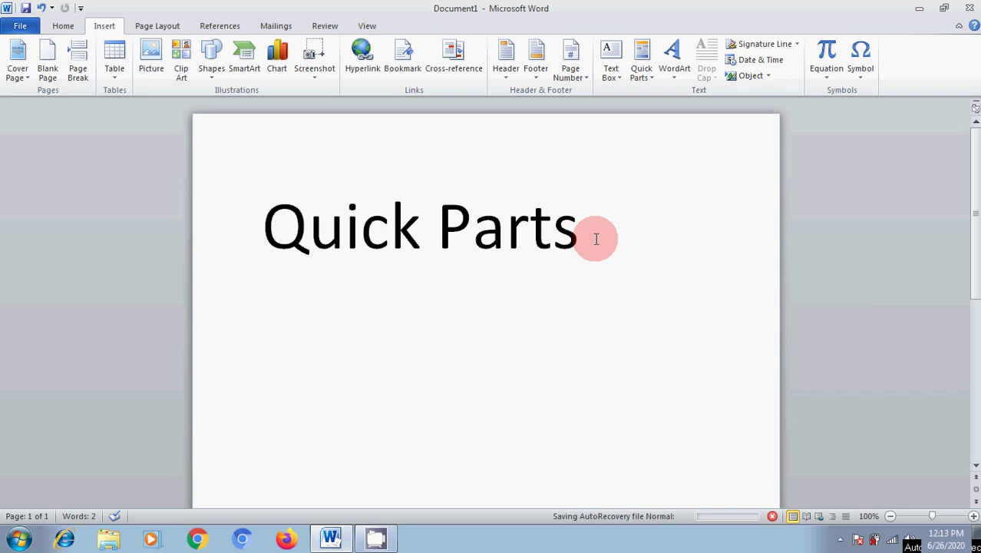
Type 'nice to learn' on the new line and select it.
{"action": "type", "text": "nice"}
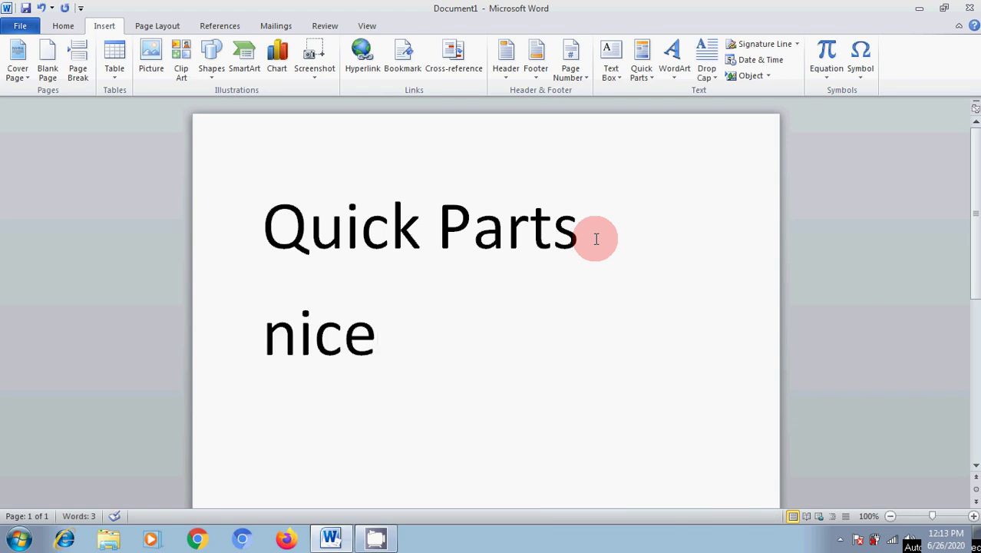
{"action": "type", "text": " to"}
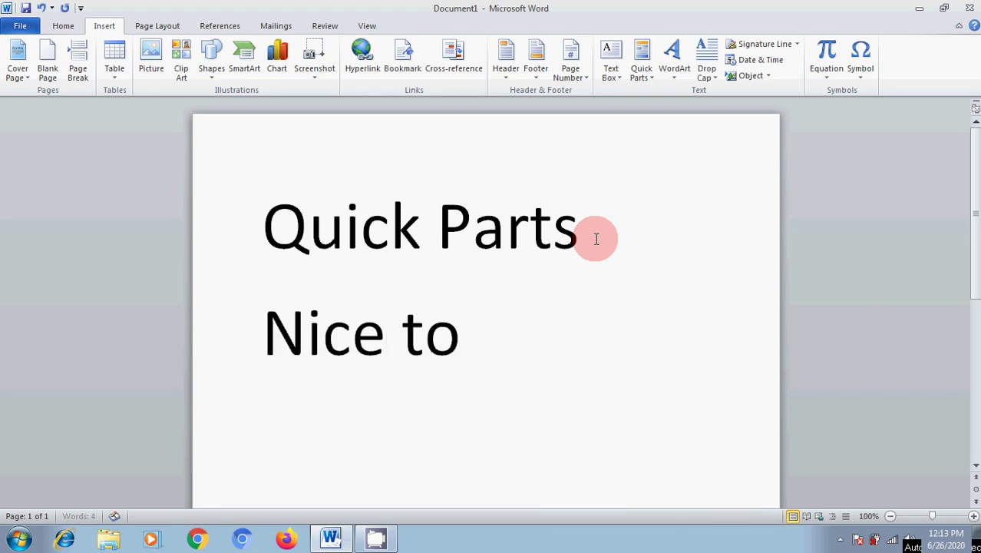
{"action": "type", "text": " learn"}
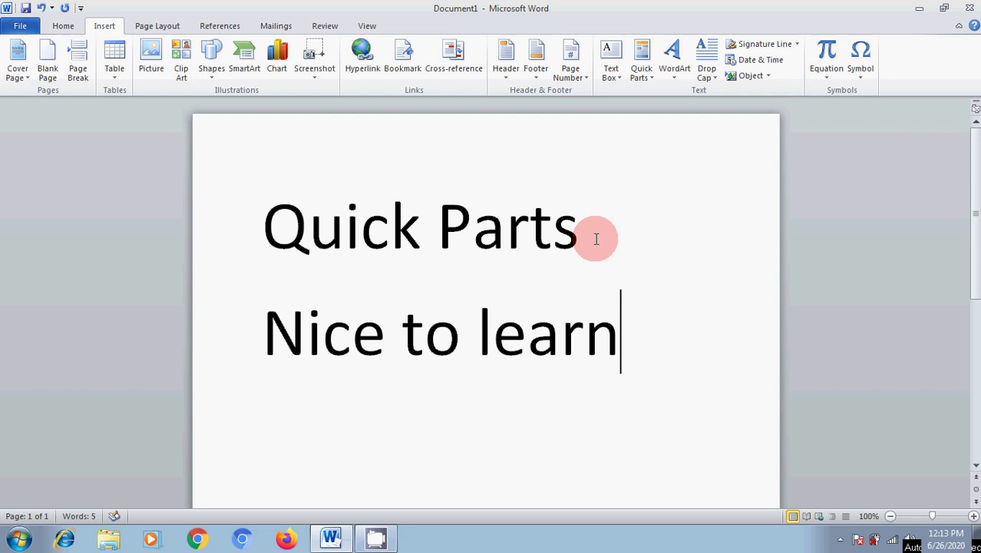
{"action": "left_click_drag", "start_coordinate": [262, 333], "coordinate": [571, 357]}
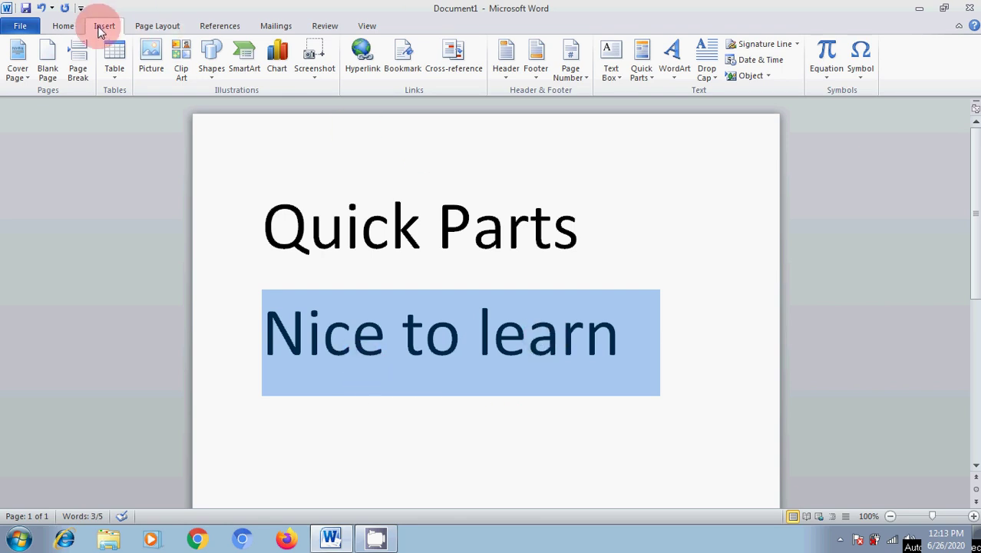
Save the 'Nice to learn' line as Quick Part 'nice', then delete it.
{"action": "left_click", "coordinate": [644, 73]}
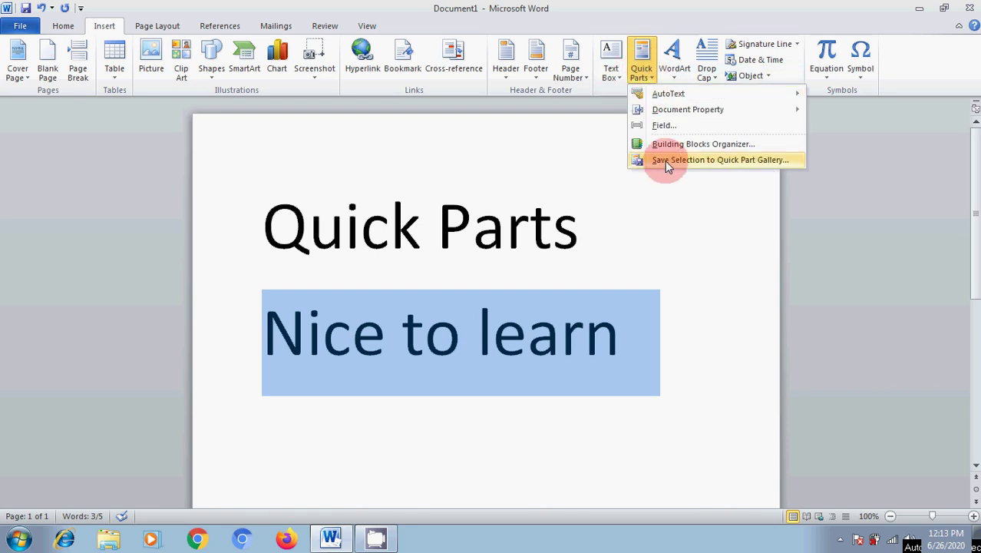
{"action": "mouse_move", "coordinate": [669, 115]}
{"action": "left_click", "coordinate": [689, 162]}
{"action": "left_click_drag", "start_coordinate": [520, 183], "coordinate": [681, 113]}
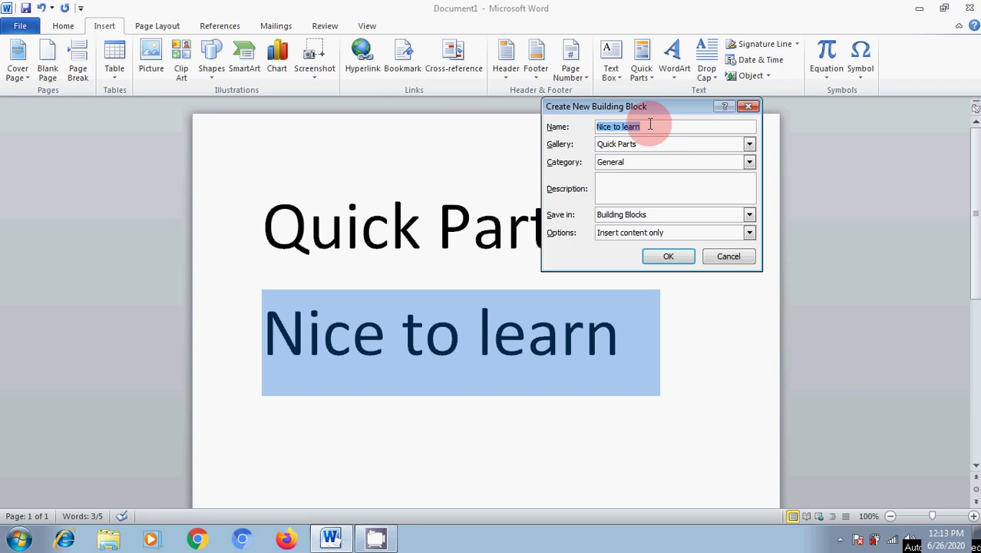
{"action": "type", "text": "nice"}
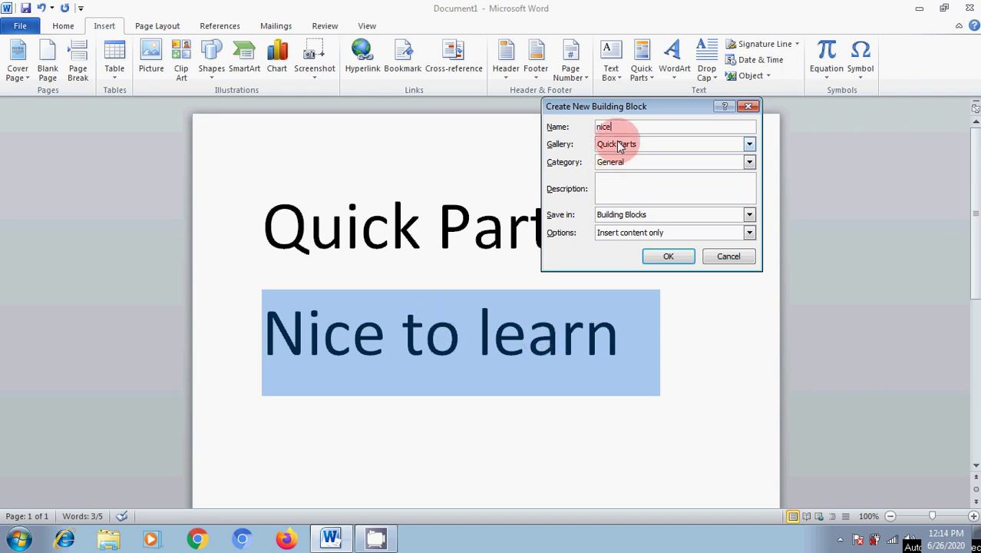
{"action": "left_click", "coordinate": [669, 258]}
{"action": "key", "text": "Delete"}
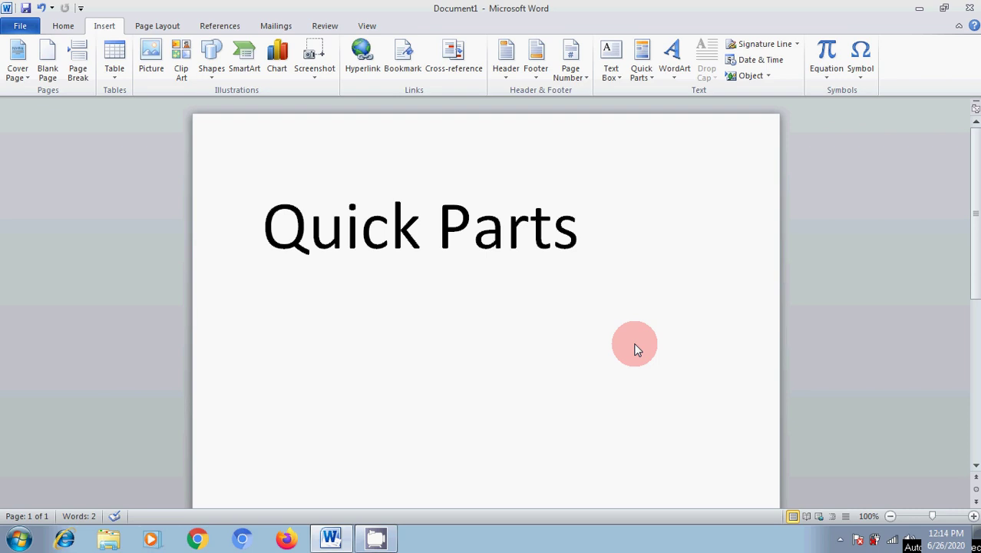
Retype 'nice to learn' and add a second copy by expanding 'nice' with F3.
{"action": "type", "text": "nice"}
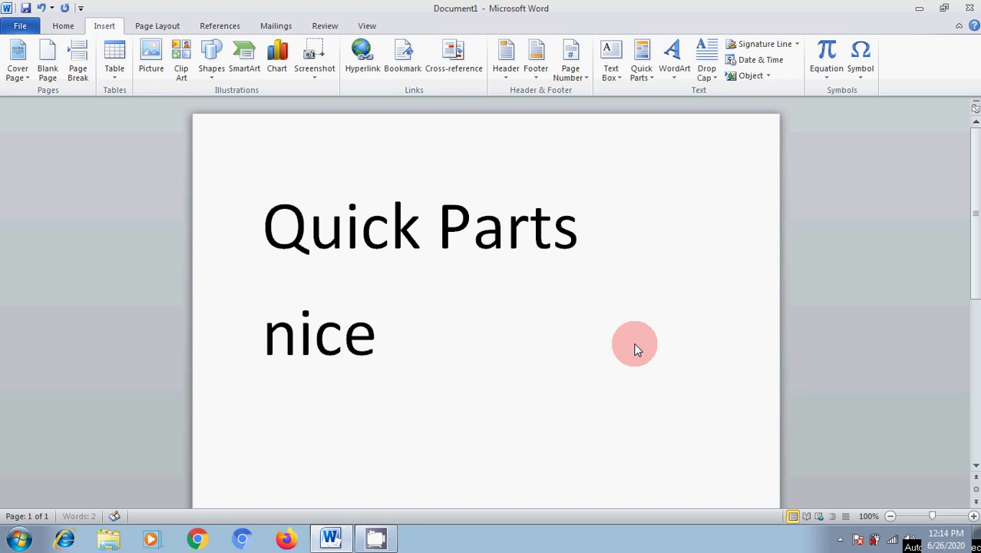
{"action": "type", "text": " to learn"}
{"action": "key", "text": "Return"}
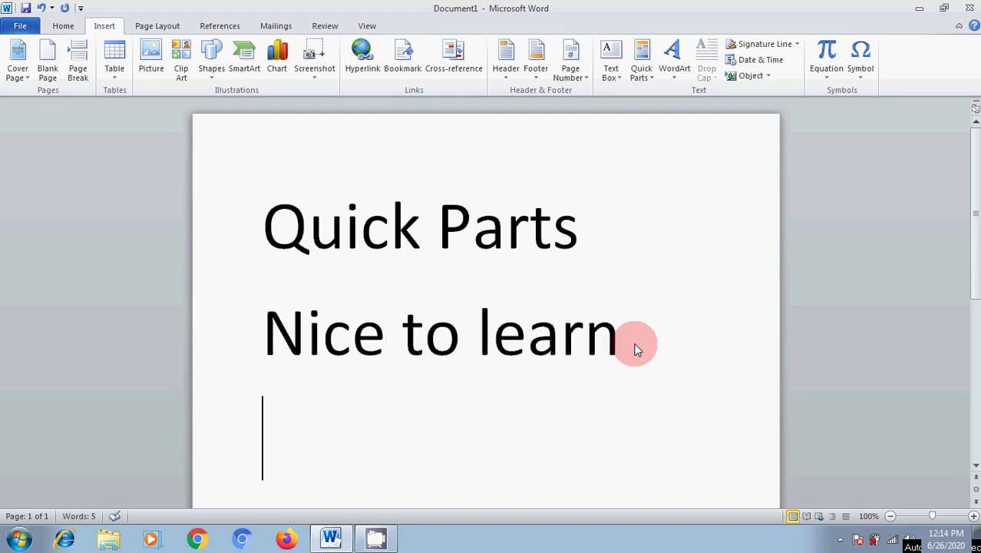
{"action": "type", "text": "nice"}
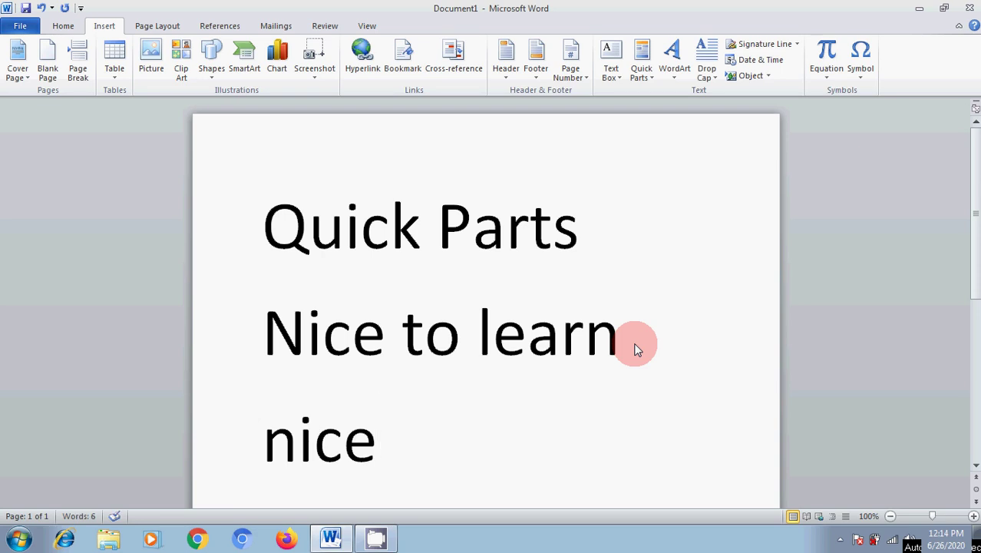
{"action": "key", "text": "F3"}
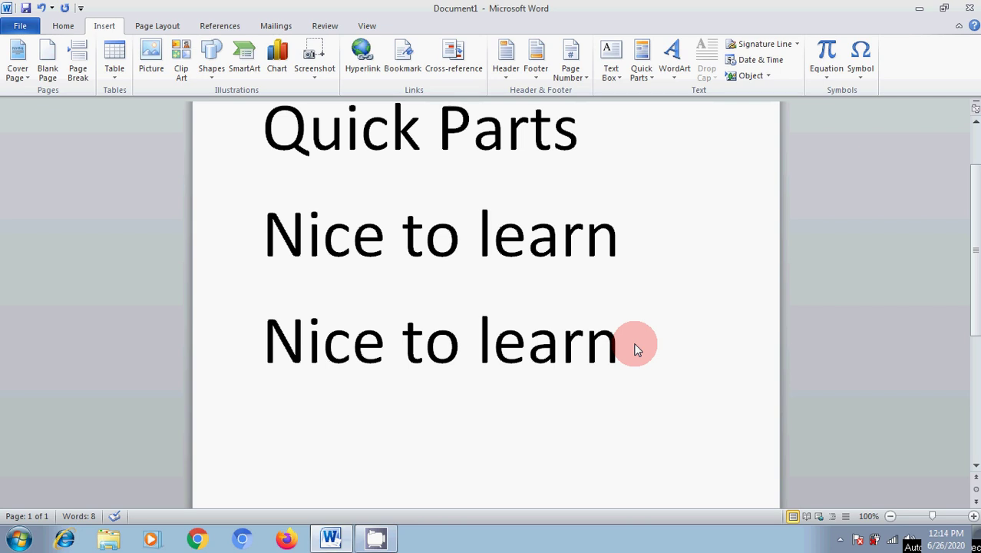
Type 'Information technology' on the next line.
{"action": "type", "text": "information"}
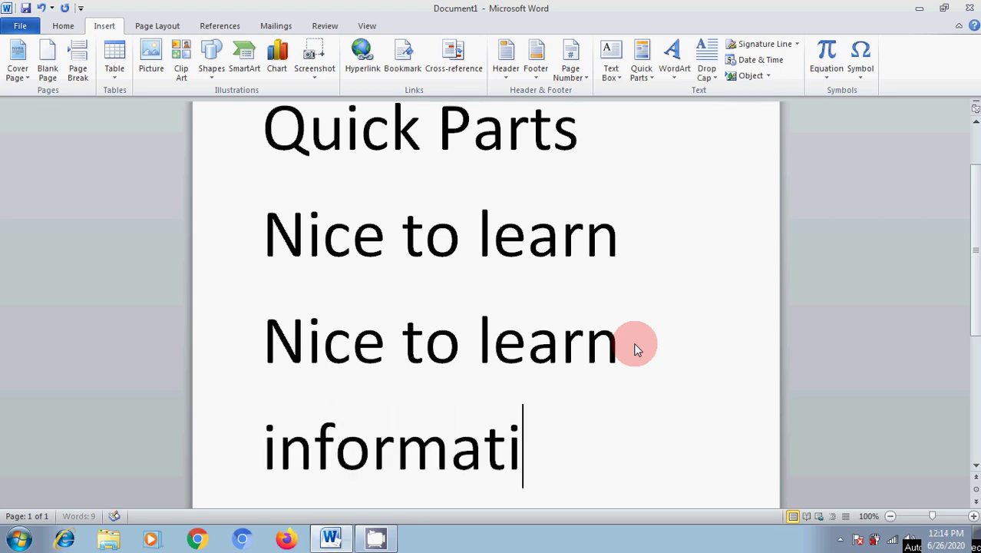
{"action": "type", "text": "t"}
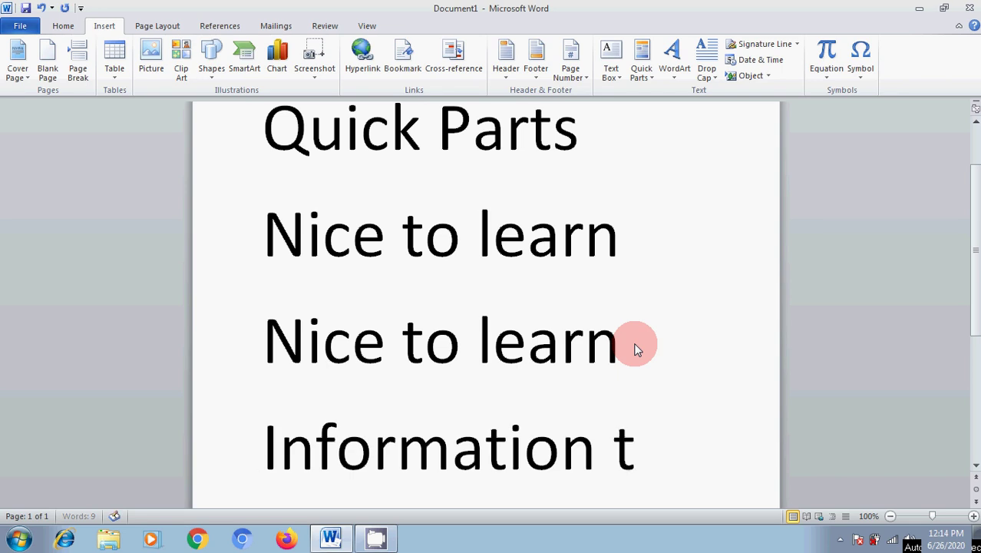
{"action": "type", "text": "echnology"}
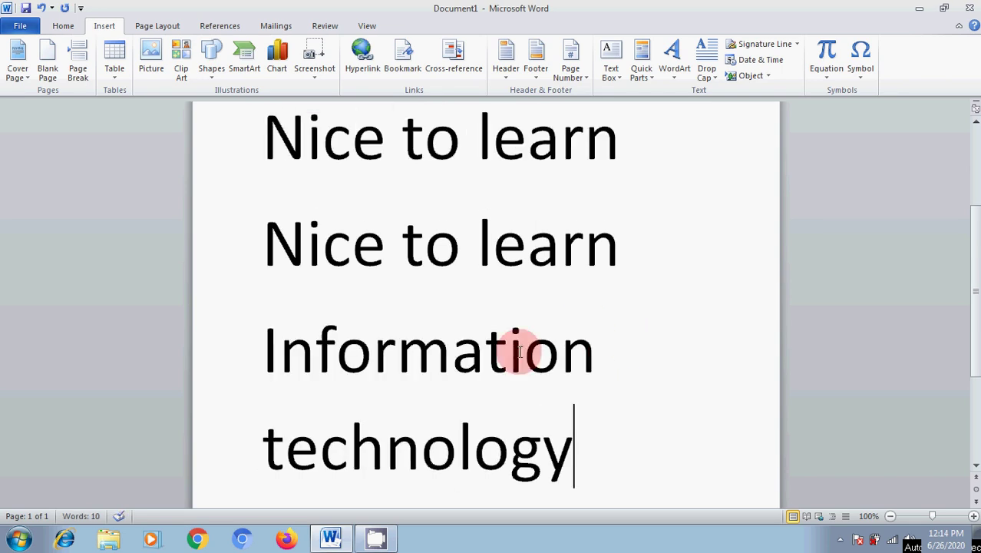
Shrink 'Information technology' to one line, save it as Quick Part 'it', and delete it.
{"action": "left_click_drag", "start_coordinate": [258, 346], "coordinate": [527, 461]}
{"action": "key", "text": "ctrl+shift+comma"}
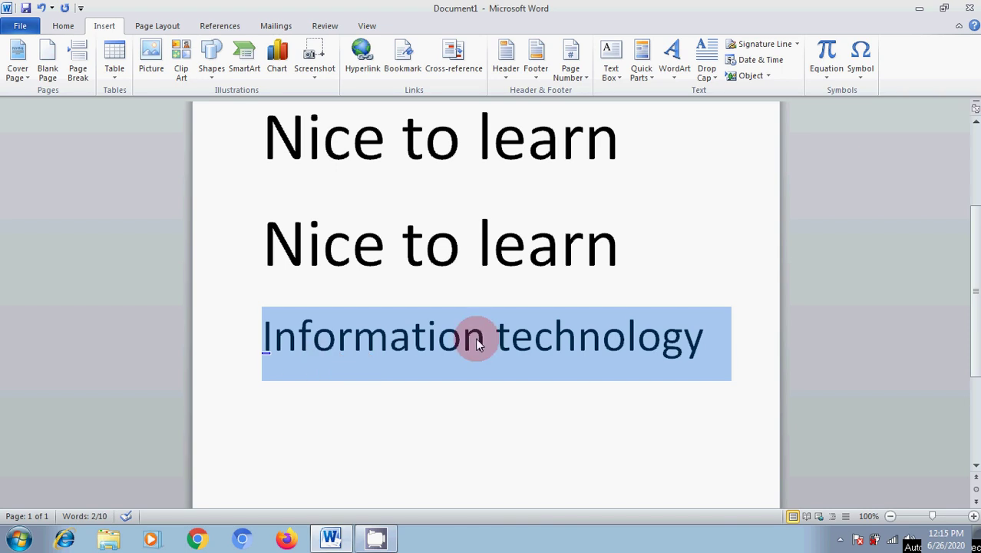
{"action": "left_click", "coordinate": [642, 69]}
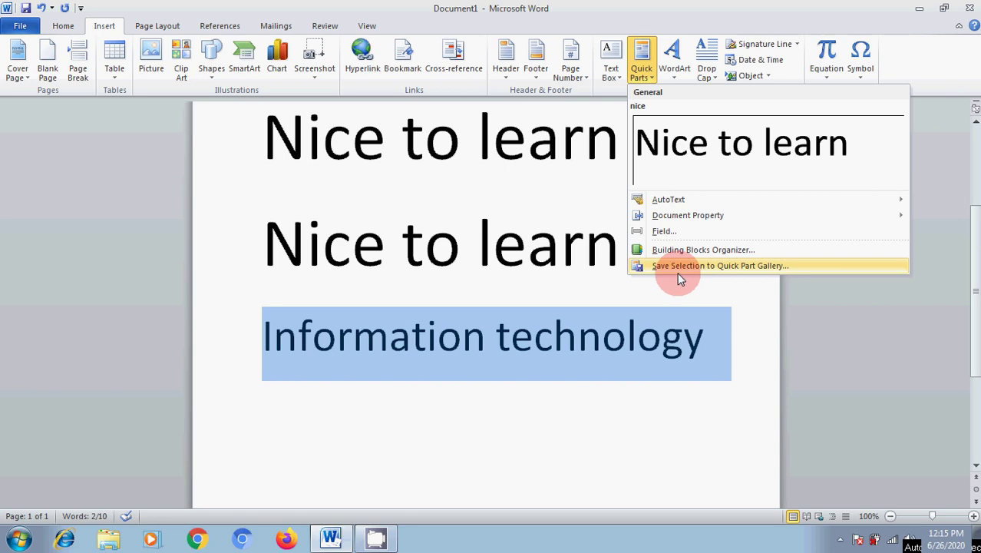
{"action": "left_click", "coordinate": [710, 266]}
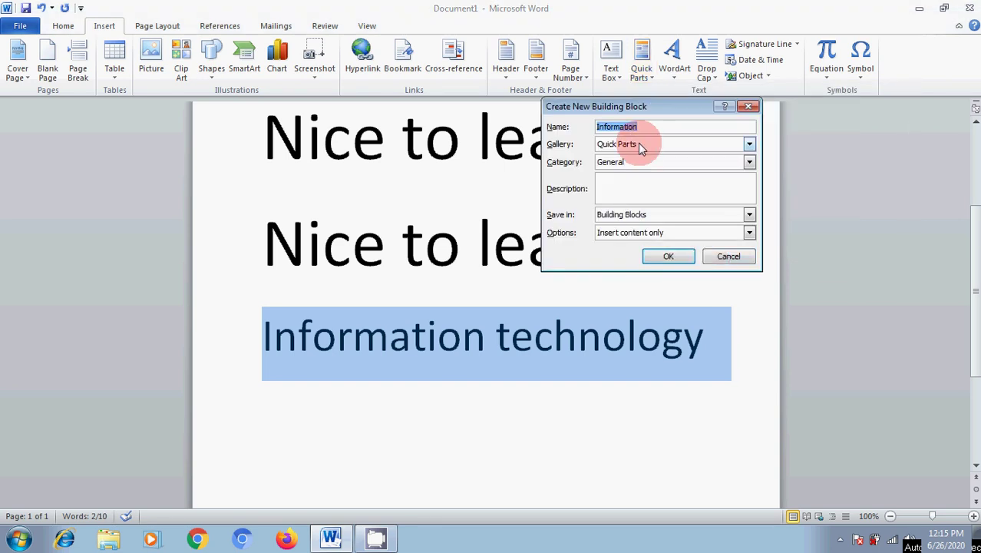
{"action": "type", "text": "it"}
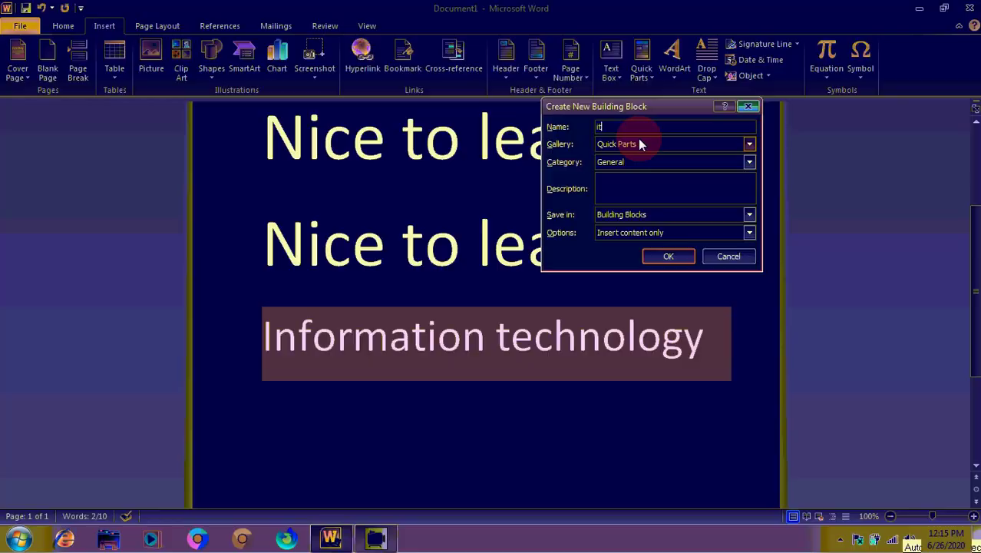
{"action": "left_click", "coordinate": [667, 258]}
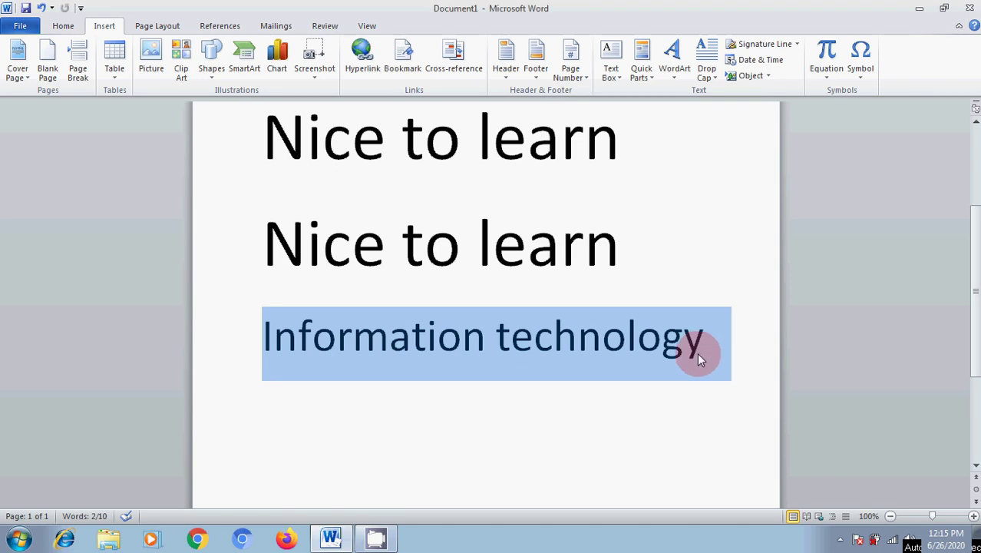
{"action": "key", "text": "Delete"}
Restore 'Information technology' from the 'it' Quick Part and select all three lines.
{"action": "type", "text": "it"}
{"action": "key", "text": "F3"}
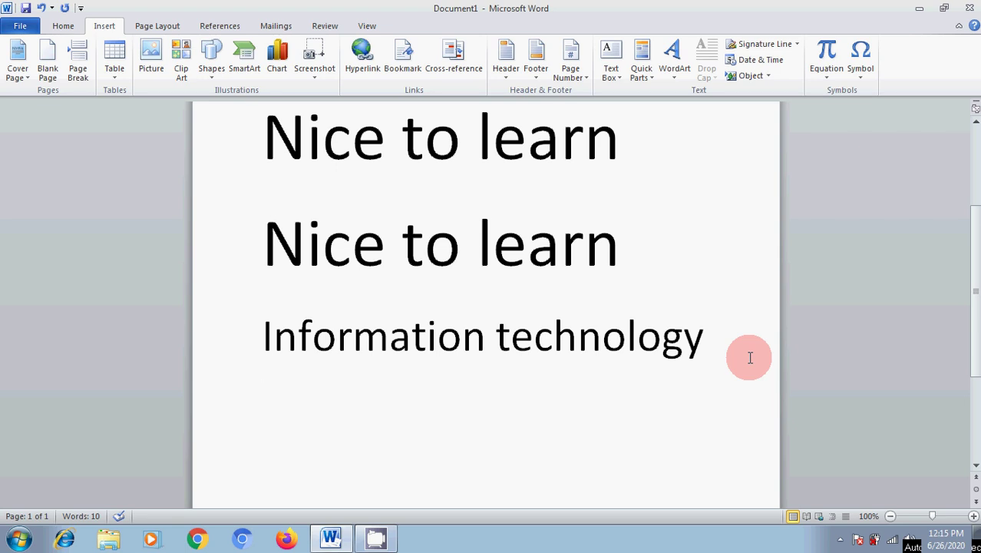
{"action": "left_click_drag", "start_coordinate": [254, 138], "coordinate": [639, 342]}
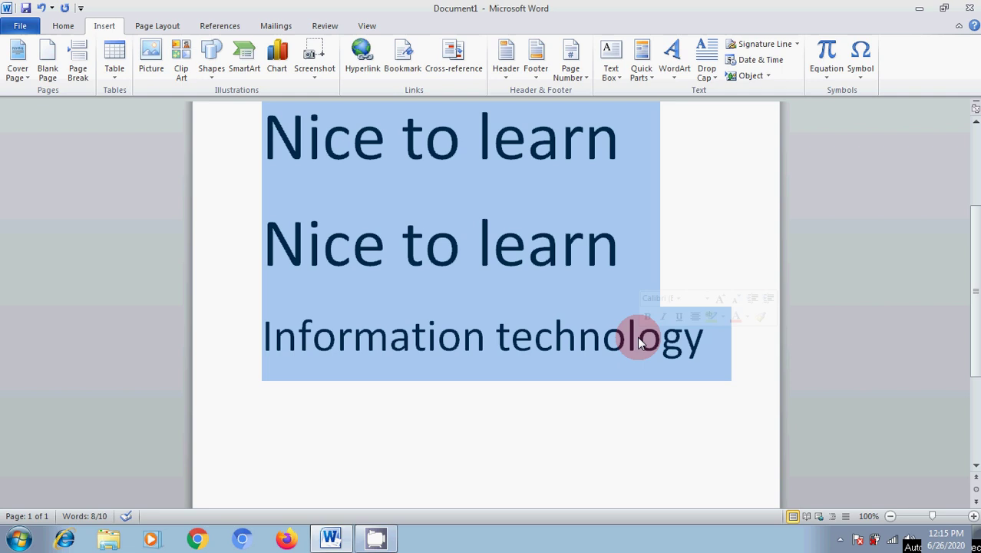
{"action": "left_click", "coordinate": [364, 198]}
{"action": "left_click_drag", "start_coordinate": [269, 140], "coordinate": [600, 326]}
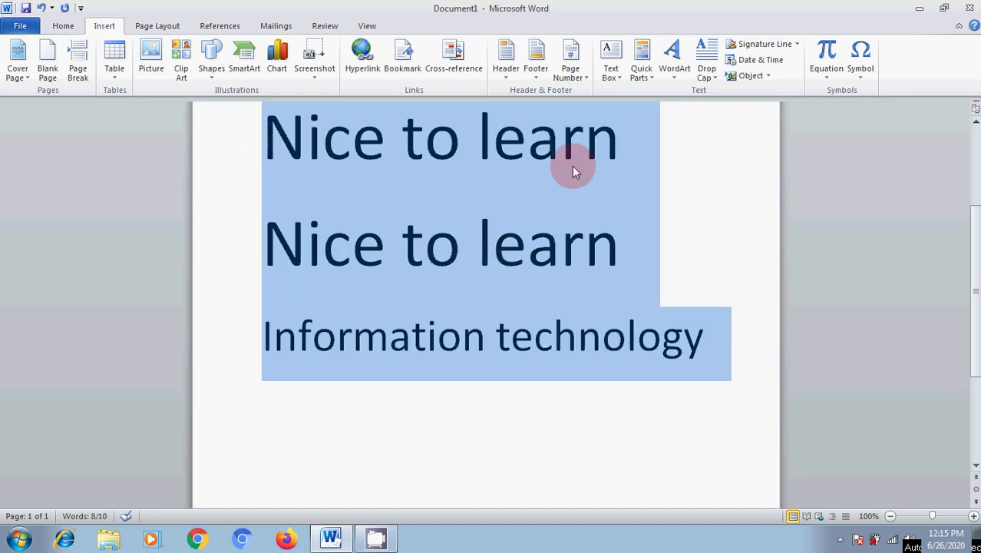
Save the three lines as a new Quick Parts entry, cancel a duplicate save, and delete them.
{"action": "left_click", "coordinate": [641, 73]}
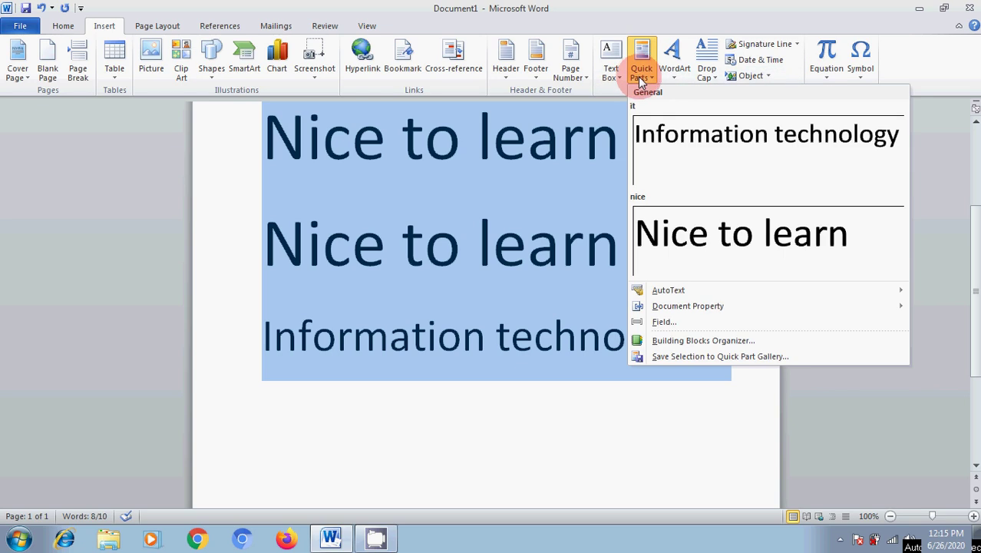
{"action": "left_click", "coordinate": [691, 357]}
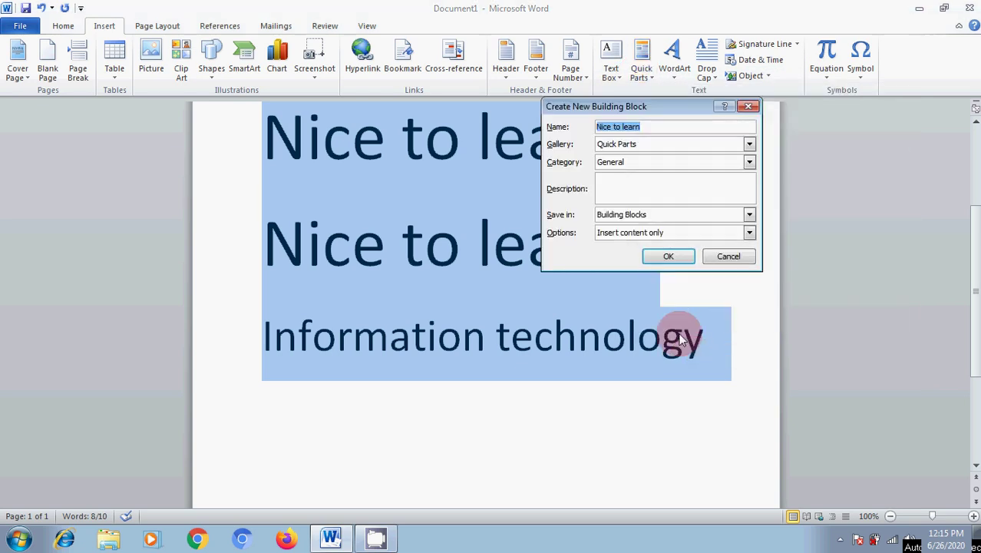
{"action": "left_click", "coordinate": [668, 257]}
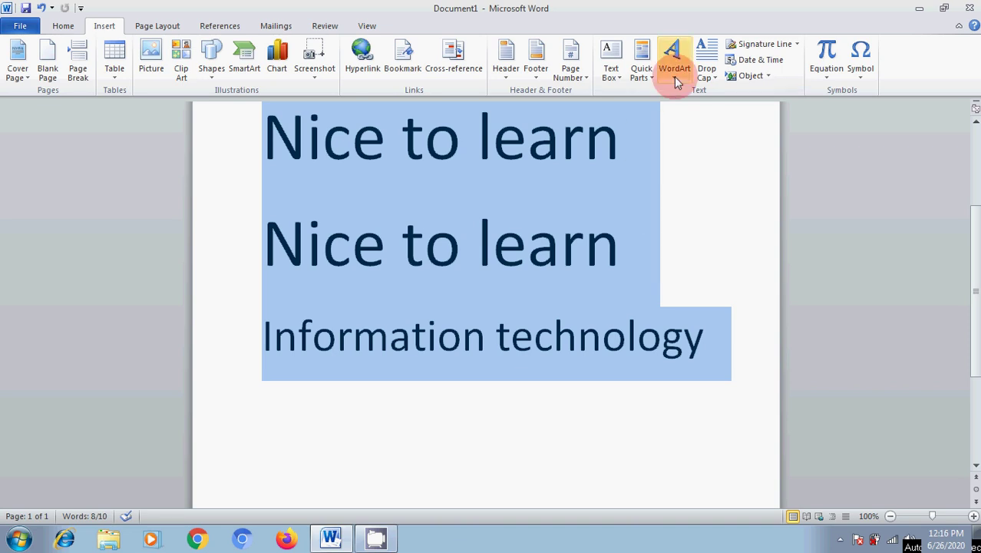
{"action": "left_click", "coordinate": [641, 71]}
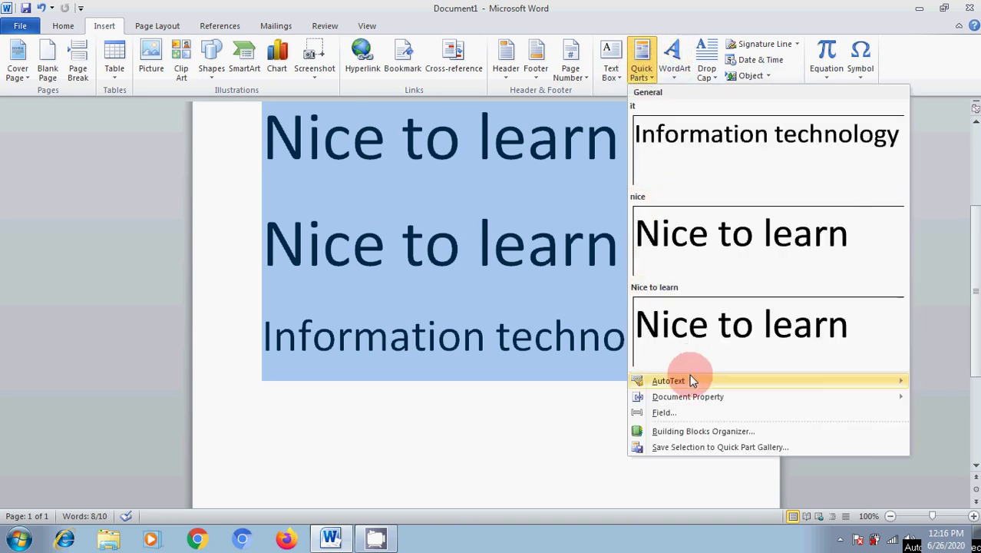
{"action": "left_click", "coordinate": [686, 447]}
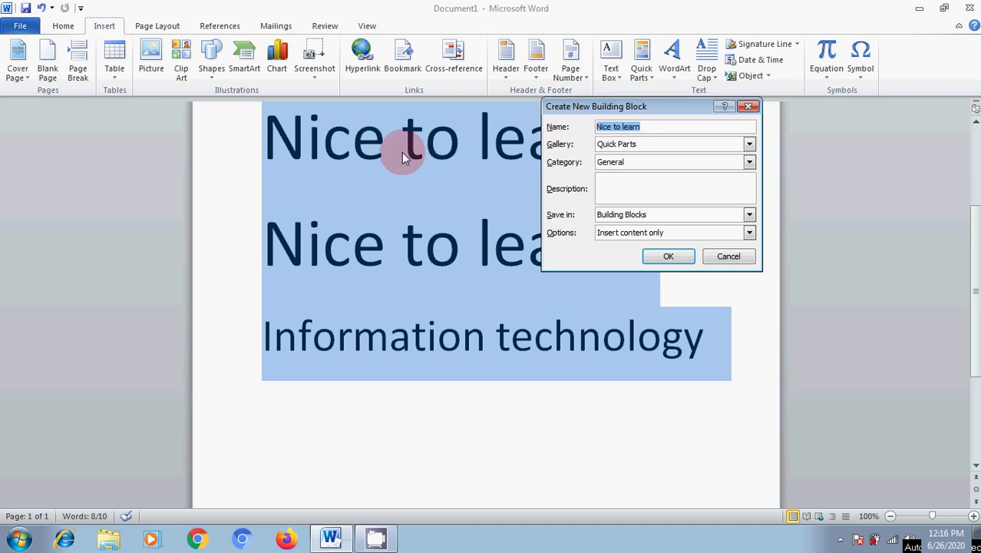
{"action": "left_click", "coordinate": [723, 257]}
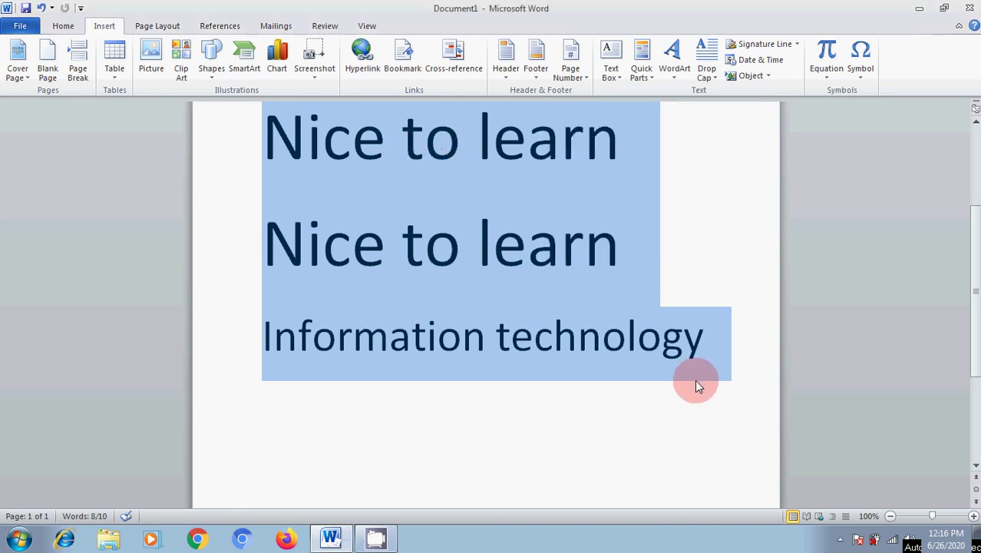
{"action": "key", "text": "Delete"}
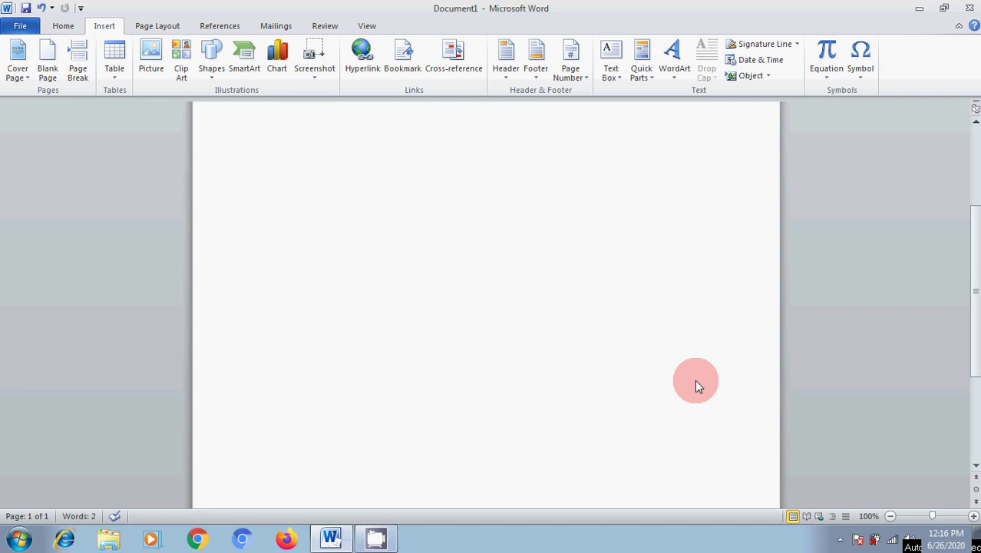
Insert the saved 'Nice to learn' Quick Parts entry into the document twice.
{"action": "left_click", "coordinate": [642, 67]}
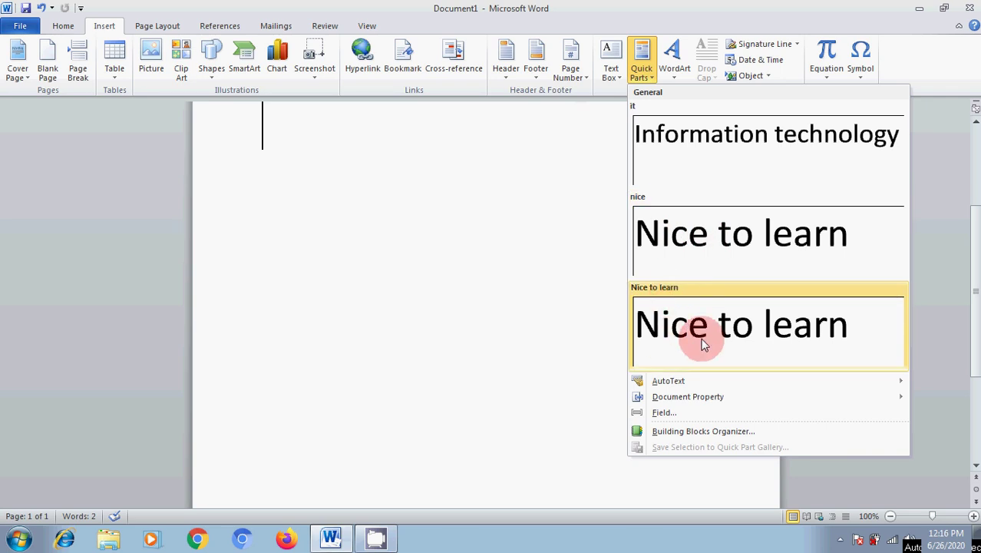
{"action": "left_click", "coordinate": [737, 339]}
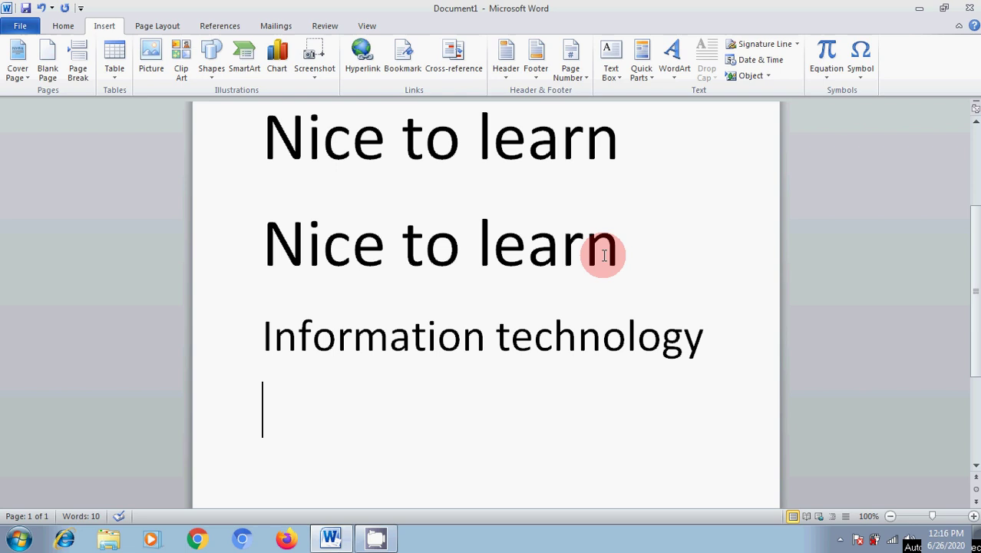
{"action": "left_click", "coordinate": [641, 58]}
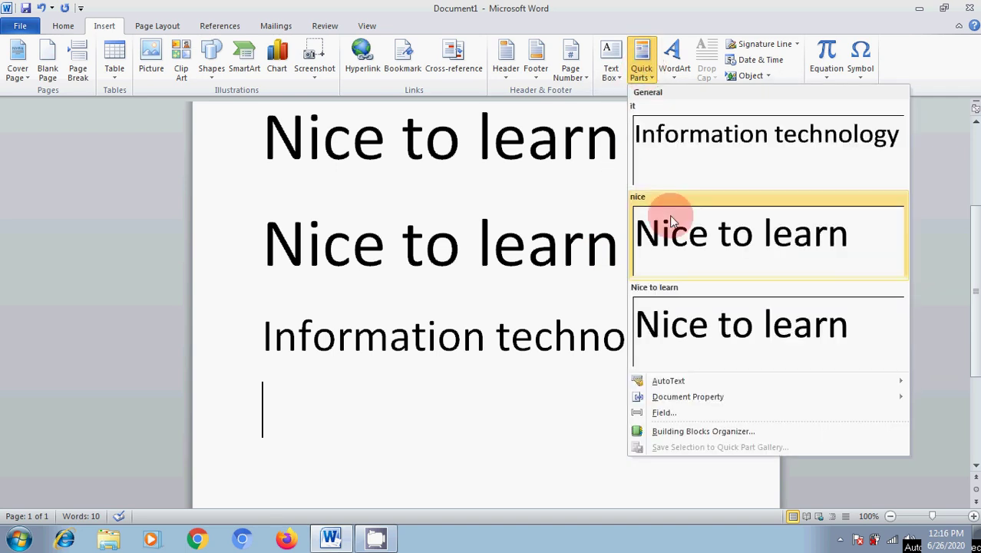
{"action": "left_click", "coordinate": [697, 324]}
Check the inserted text, then show the AutoText and Document Property lists in Quick Parts.
{"action": "scroll", "coordinate": [457, 411], "scroll_direction": "up", "scroll_amount": 5}
{"action": "scroll", "coordinate": [459, 413], "scroll_direction": "down", "scroll_amount": 5}
{"action": "scroll", "coordinate": [458, 412], "scroll_direction": "up", "scroll_amount": 10}
{"action": "scroll", "coordinate": [459, 412], "scroll_direction": "down", "scroll_amount": 10}
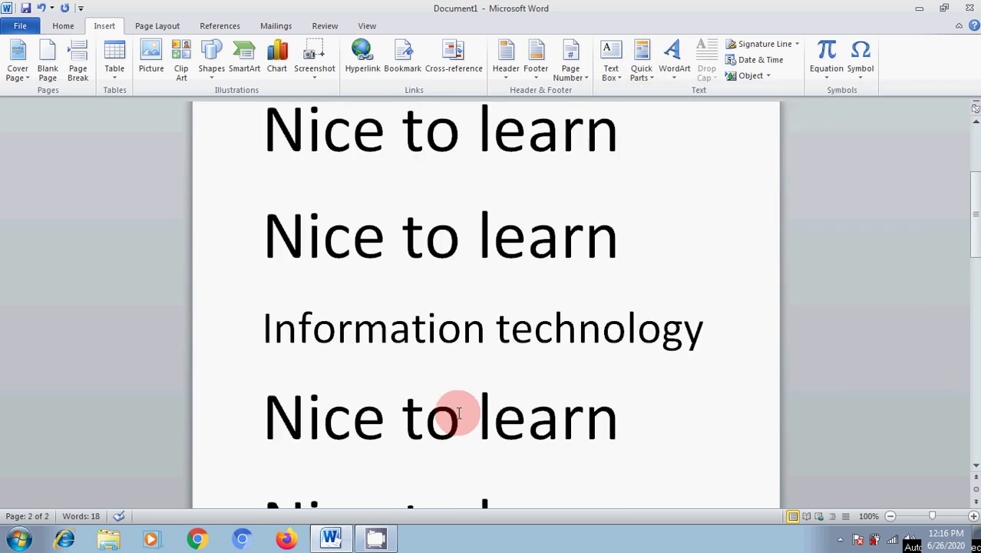
{"action": "scroll", "coordinate": [458, 413], "scroll_direction": "down", "scroll_amount": 10}
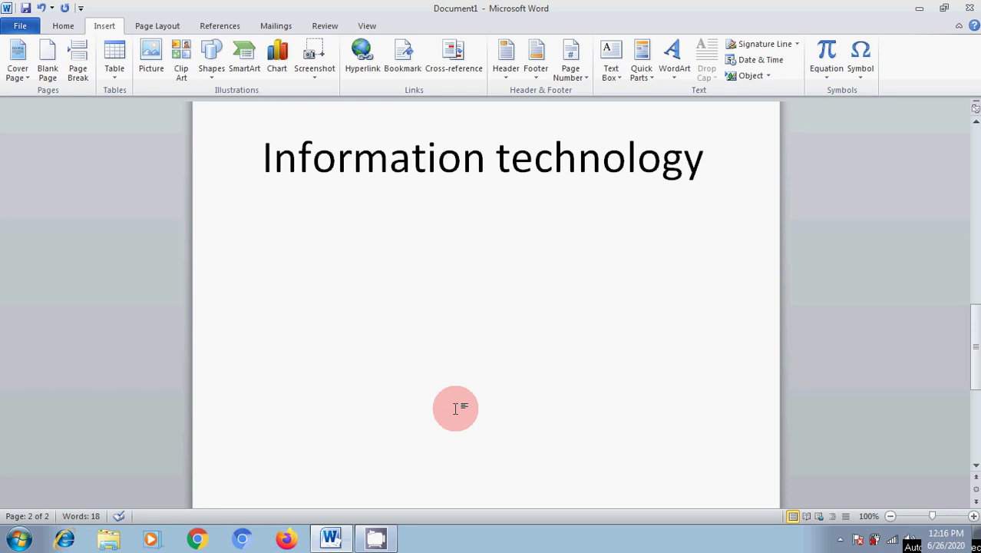
{"action": "scroll", "coordinate": [485, 454], "scroll_direction": "up", "scroll_amount": 10}
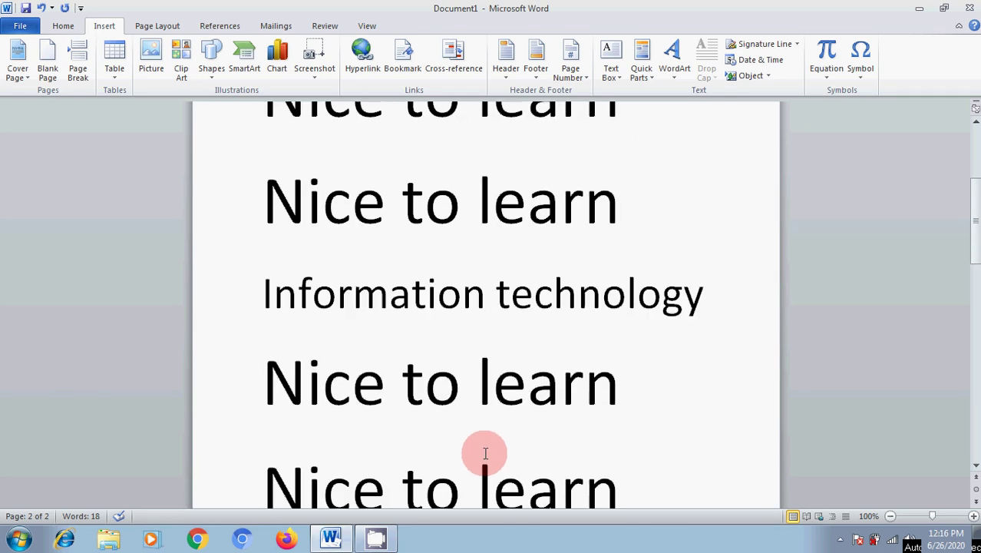
{"action": "left_click", "coordinate": [644, 71]}
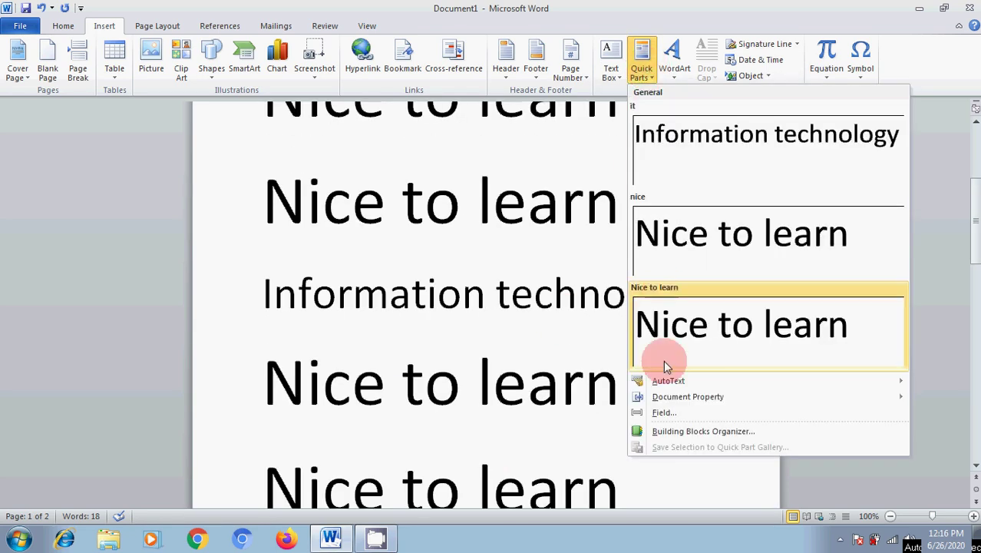
{"action": "mouse_move", "coordinate": [668, 384]}
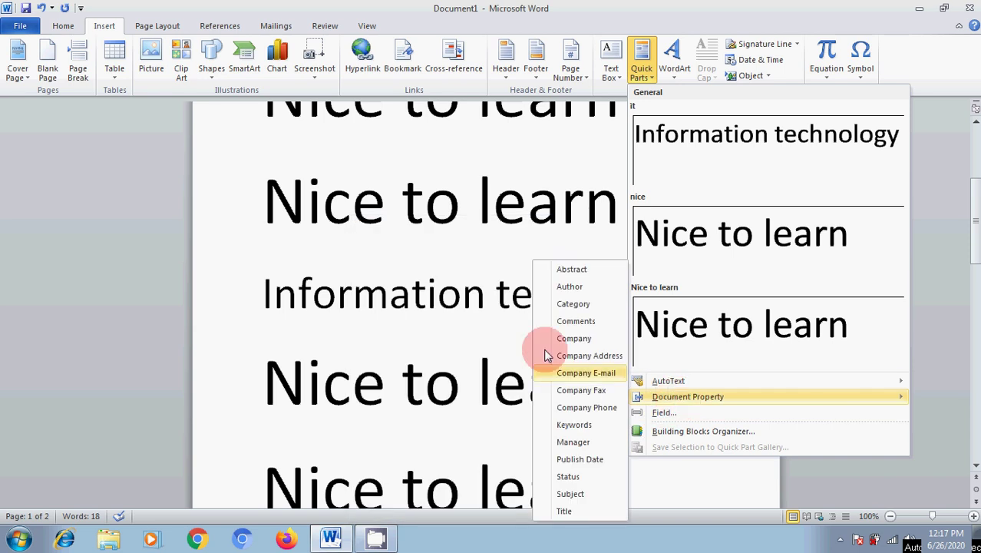
Delete all text in Document1 with Ctrl+A and Delete, leaving a blank page.
{"action": "left_click", "coordinate": [442, 261]}
{"action": "scroll", "coordinate": [436, 368], "scroll_direction": "up", "scroll_amount": 3}
{"action": "scroll", "coordinate": [436, 369], "scroll_direction": "up", "scroll_amount": 2}
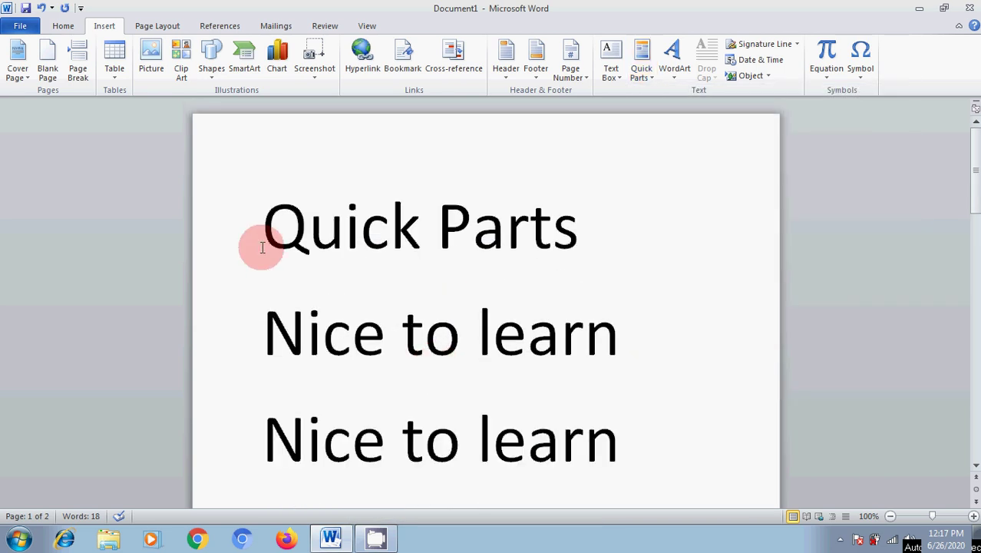
{"action": "key", "text": "ctrl+a"}
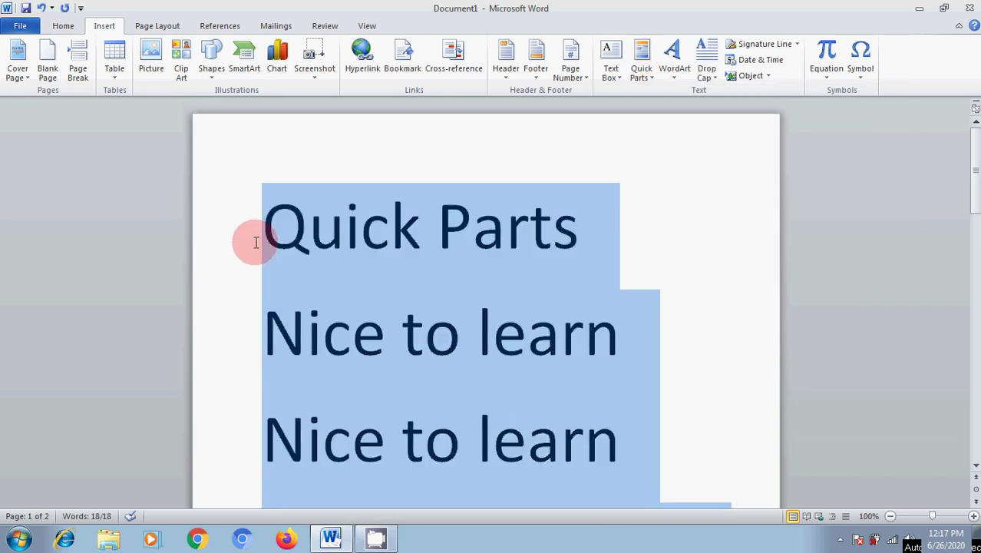
{"action": "key", "text": "Delete"}
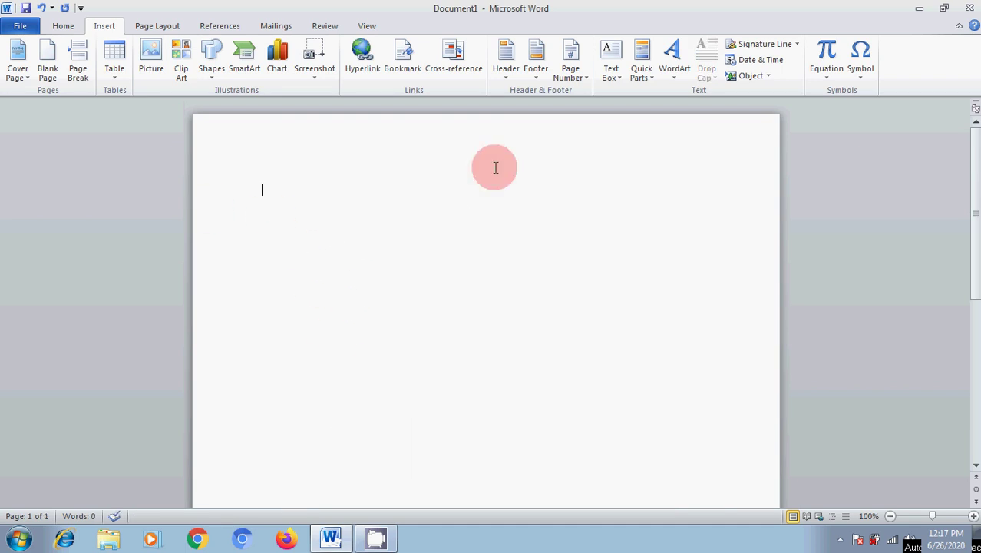
{"action": "left_click", "coordinate": [642, 75]}
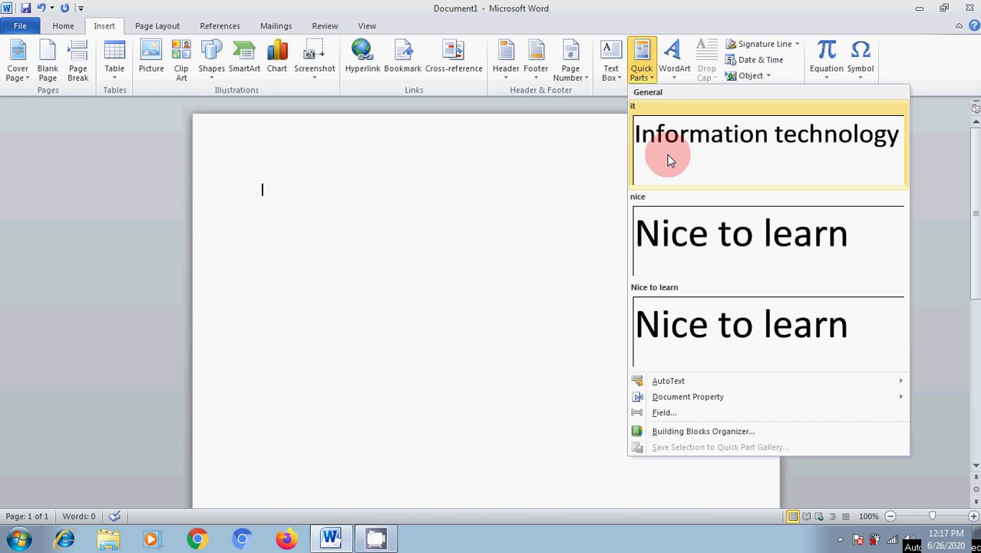
{"action": "left_click", "coordinate": [395, 230]}
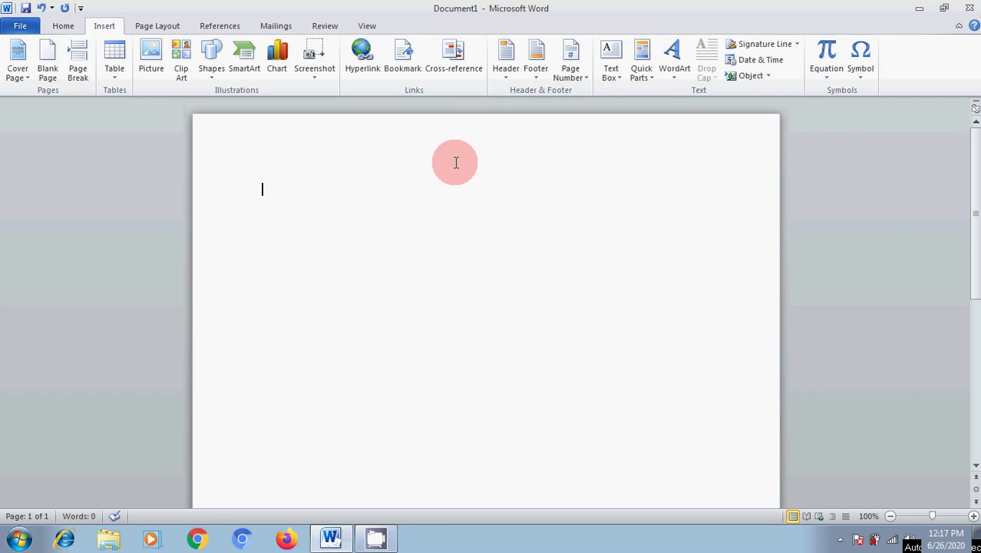
{"action": "left_click", "coordinate": [647, 80]}
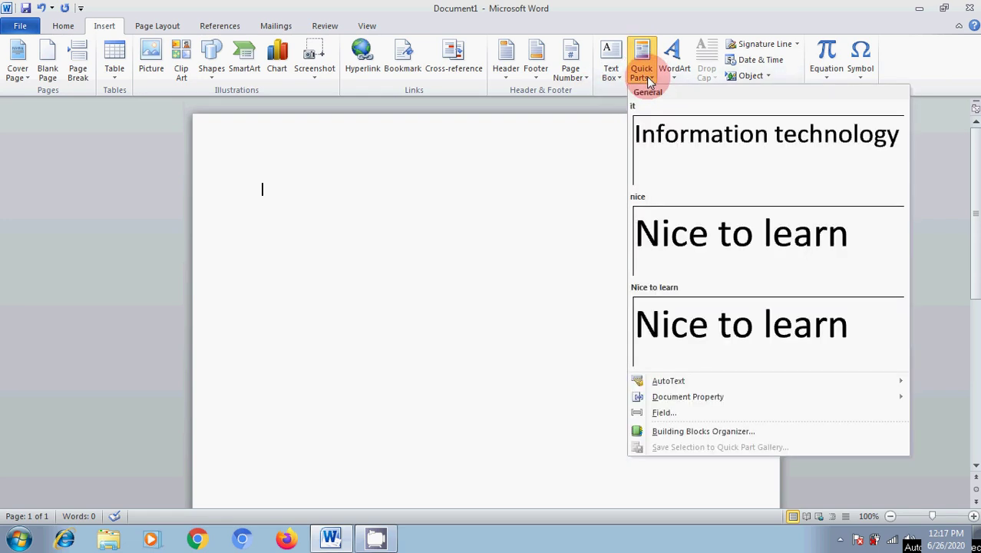
{"action": "left_click", "coordinate": [715, 151]}
{"action": "left_click_drag", "start_coordinate": [265, 219], "coordinate": [645, 223]}
{"action": "key", "text": "Delete"}
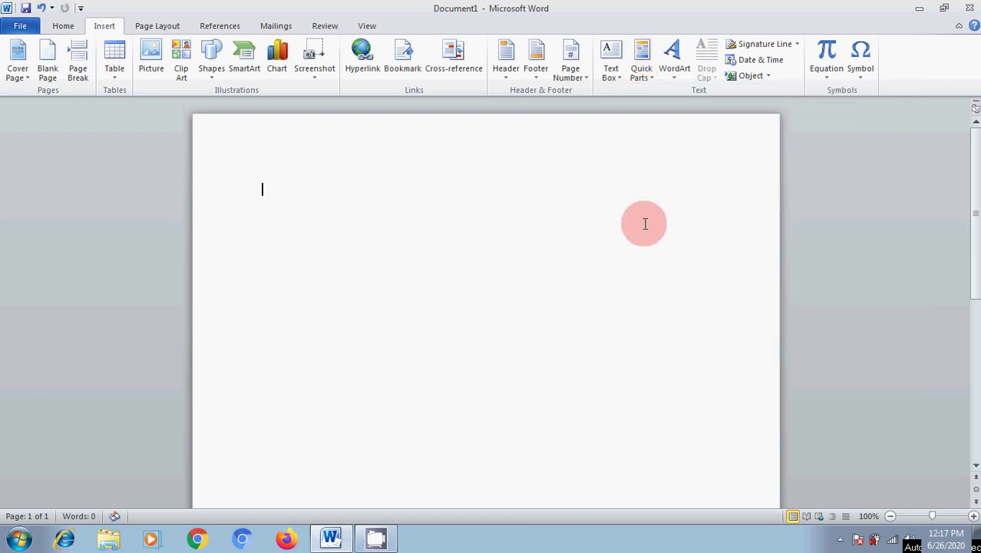
{"action": "type", "text": "it"}
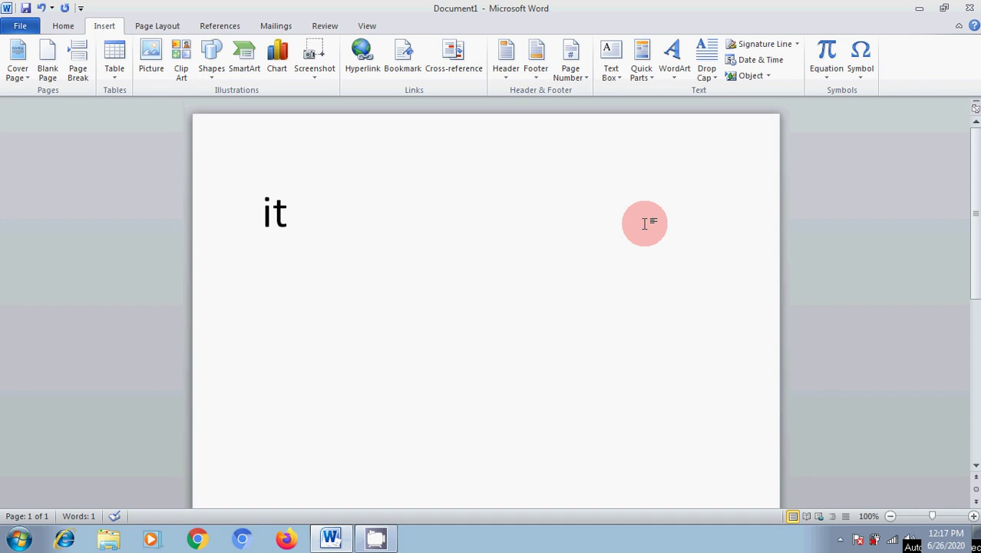
{"action": "key", "text": "Return"}
{"action": "left_click", "coordinate": [235, 217]}
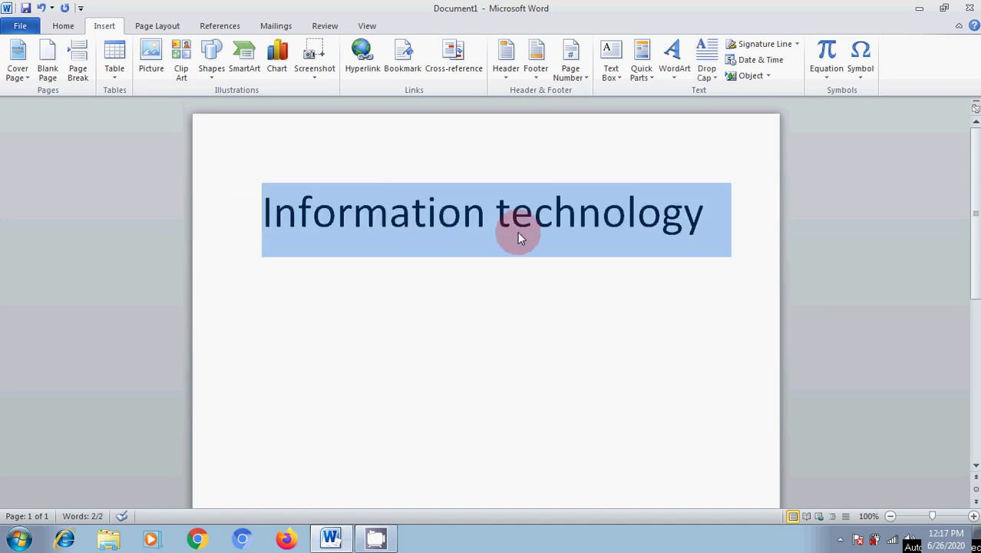
{"action": "key", "text": "Delete"}
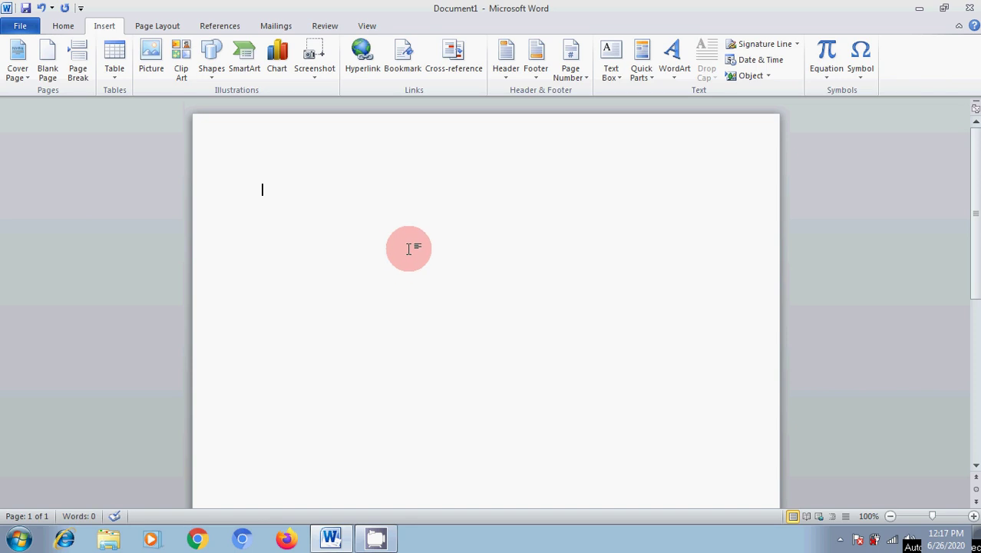
{"action": "left_click", "coordinate": [649, 75]}
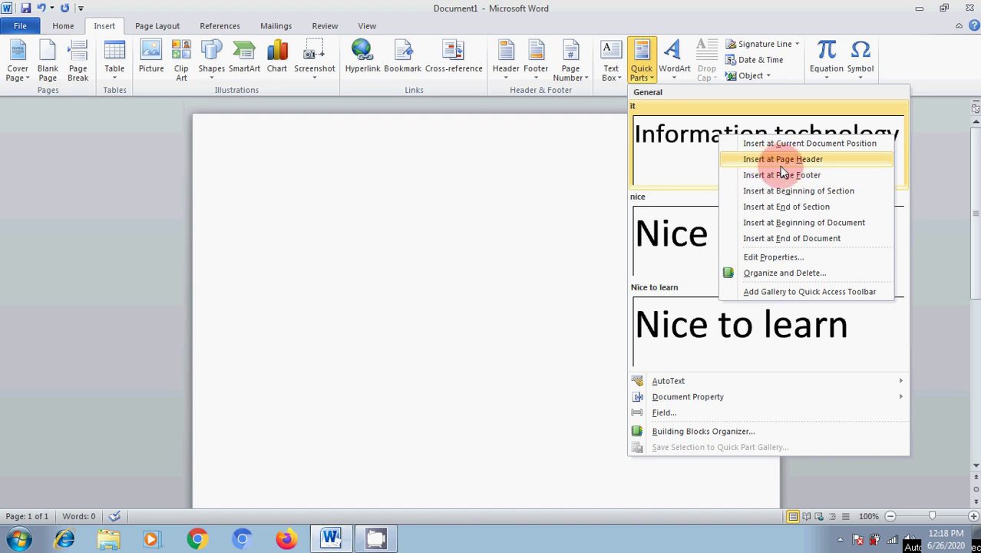
{"action": "left_click", "coordinate": [790, 163]}
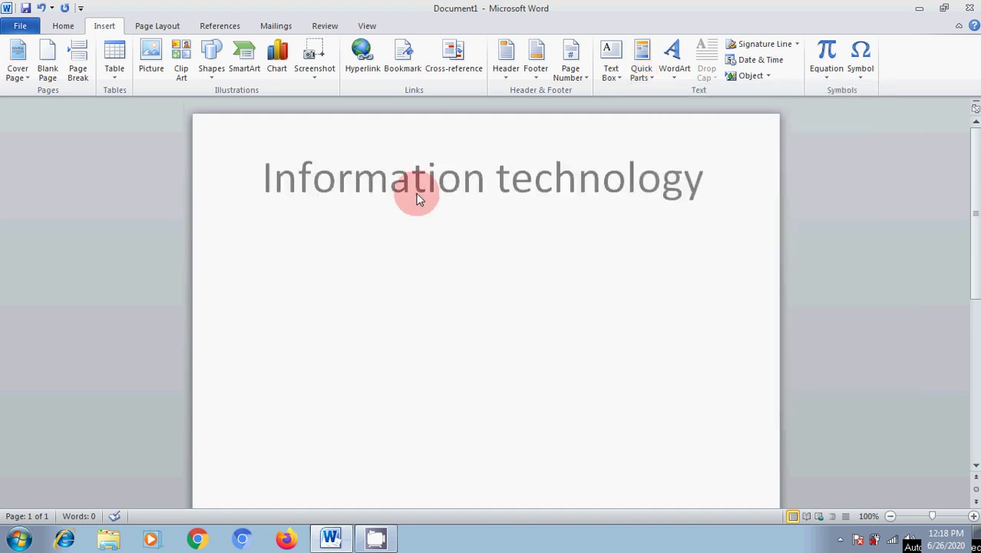
{"action": "scroll", "coordinate": [483, 256], "scroll_direction": "down", "scroll_amount": 5}
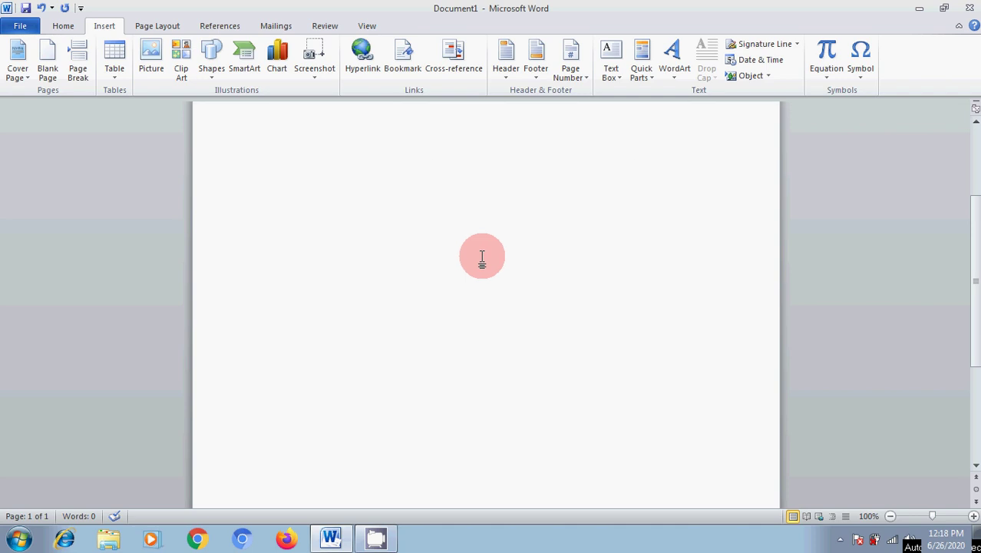
{"action": "scroll", "coordinate": [537, 376], "scroll_direction": "up", "scroll_amount": 1}
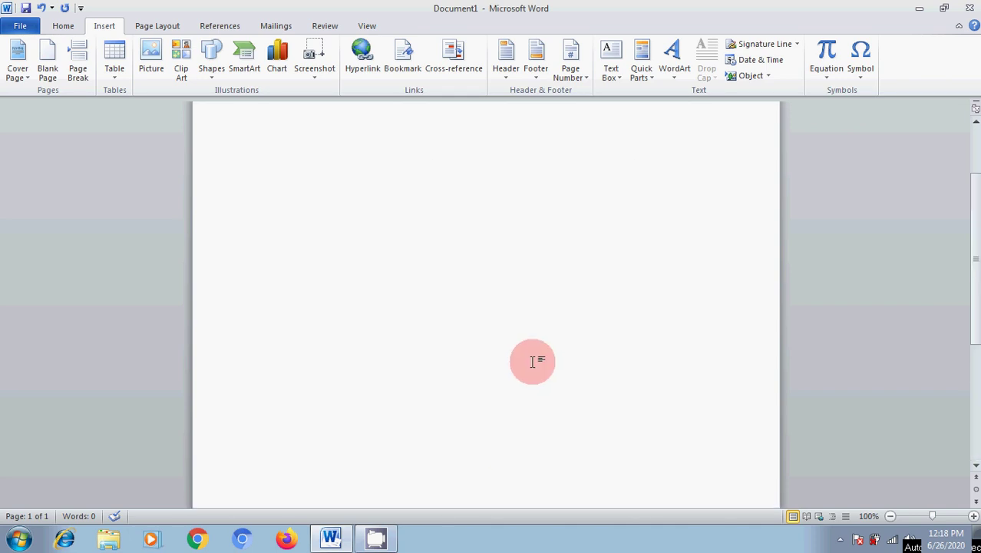
{"action": "scroll", "coordinate": [535, 354], "scroll_direction": "up", "scroll_amount": 3}
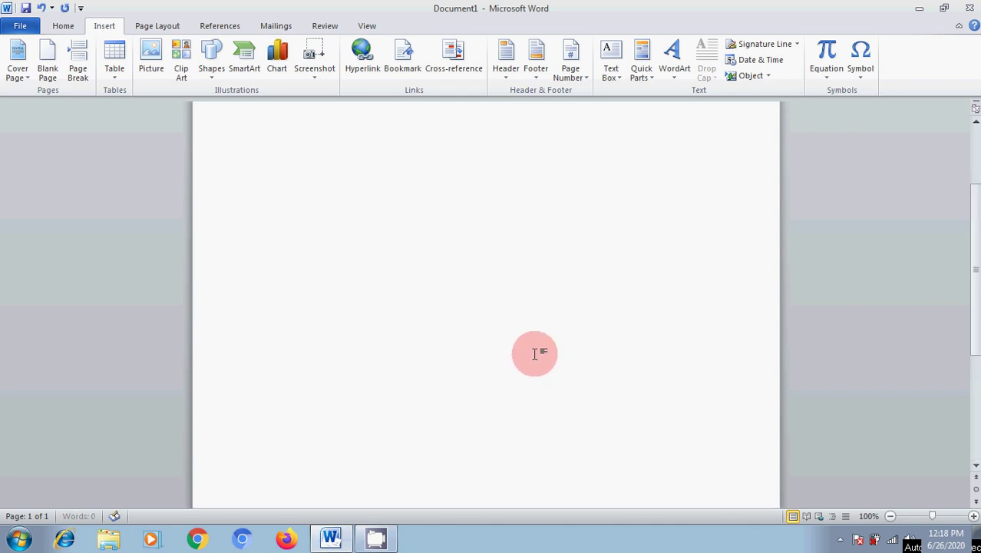
{"action": "scroll", "coordinate": [535, 354], "scroll_direction": "down", "scroll_amount": 3}
{"action": "scroll", "coordinate": [535, 354], "scroll_direction": "down", "scroll_amount": 5}
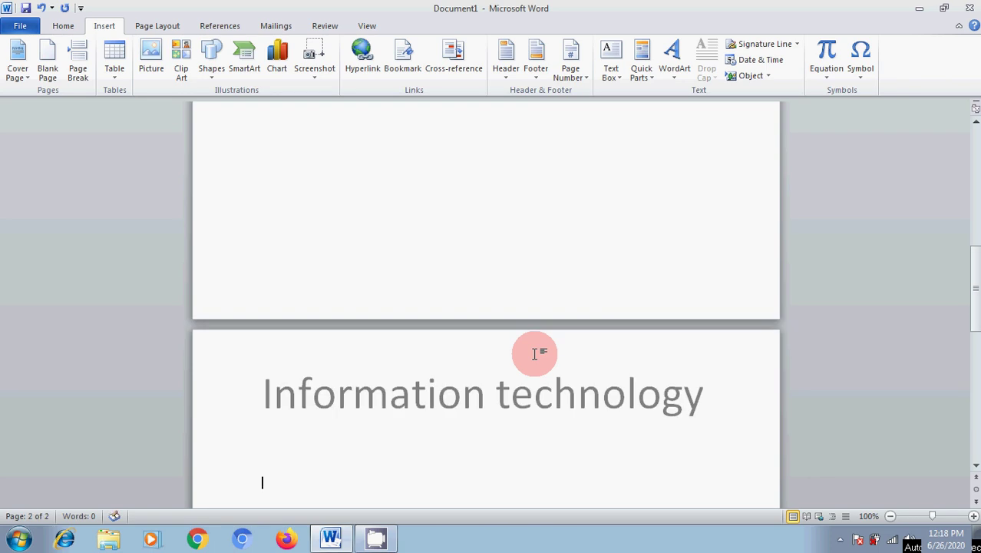
{"action": "scroll", "coordinate": [506, 424], "scroll_direction": "down", "scroll_amount": 7}
{"action": "scroll", "coordinate": [510, 410], "scroll_direction": "up", "scroll_amount": 5}
{"action": "scroll", "coordinate": [514, 409], "scroll_direction": "down", "scroll_amount": 4}
{"action": "scroll", "coordinate": [514, 408], "scroll_direction": "up", "scroll_amount": 2}
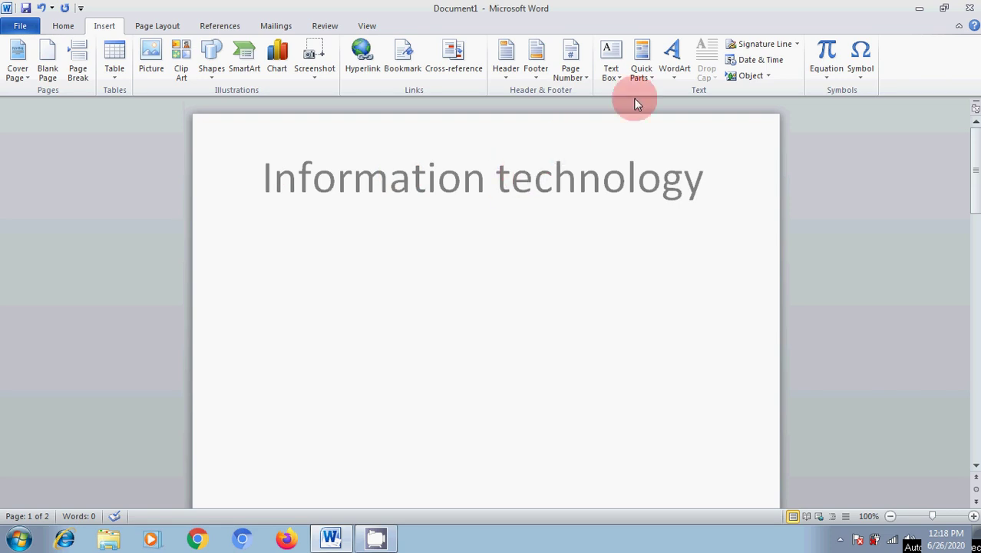
Insert the 'Master of Computer Application' AutoText entry.
{"action": "left_click", "coordinate": [647, 82]}
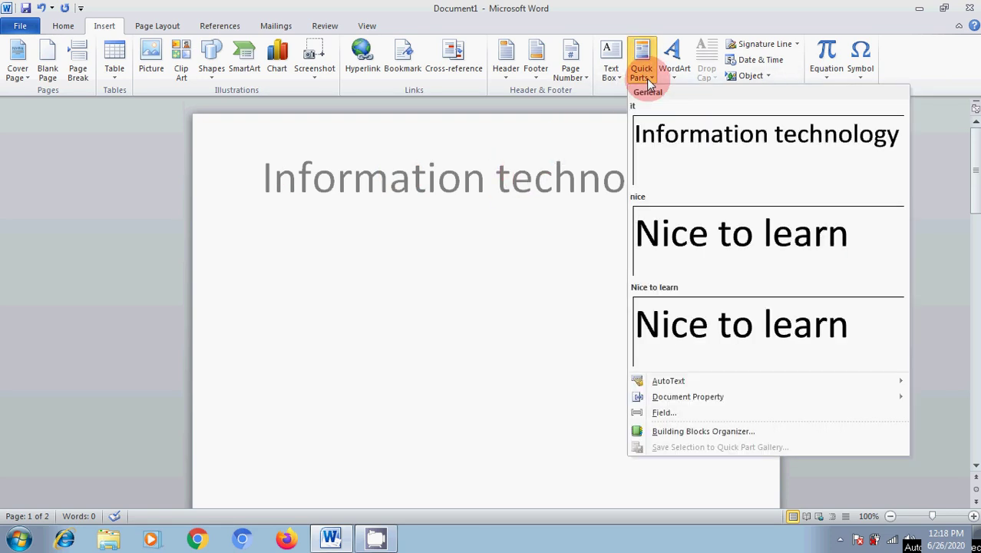
{"action": "mouse_move", "coordinate": [679, 383]}
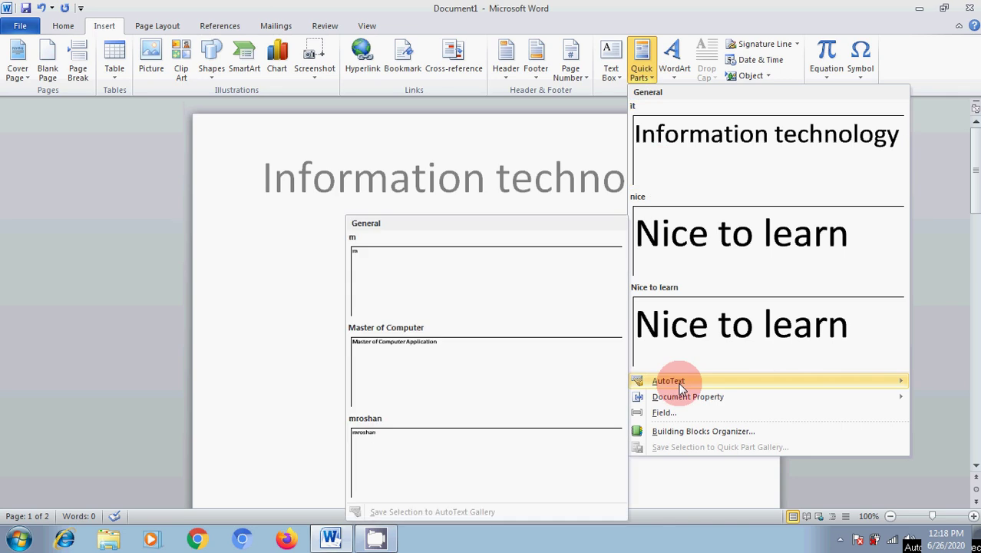
{"action": "left_click", "coordinate": [437, 365]}
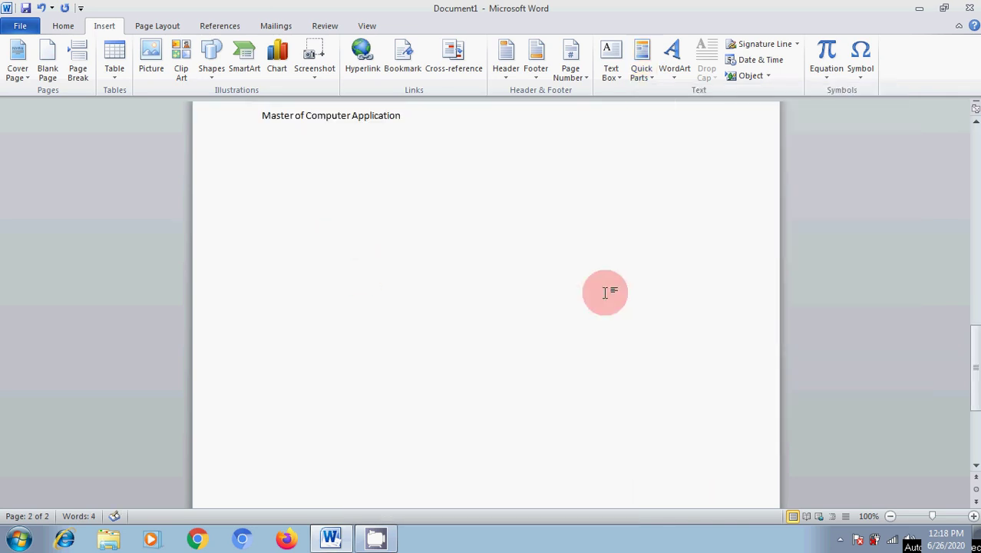
Insert the last saved AutoText entry below the Information technology heading.
{"action": "left_click", "coordinate": [641, 74]}
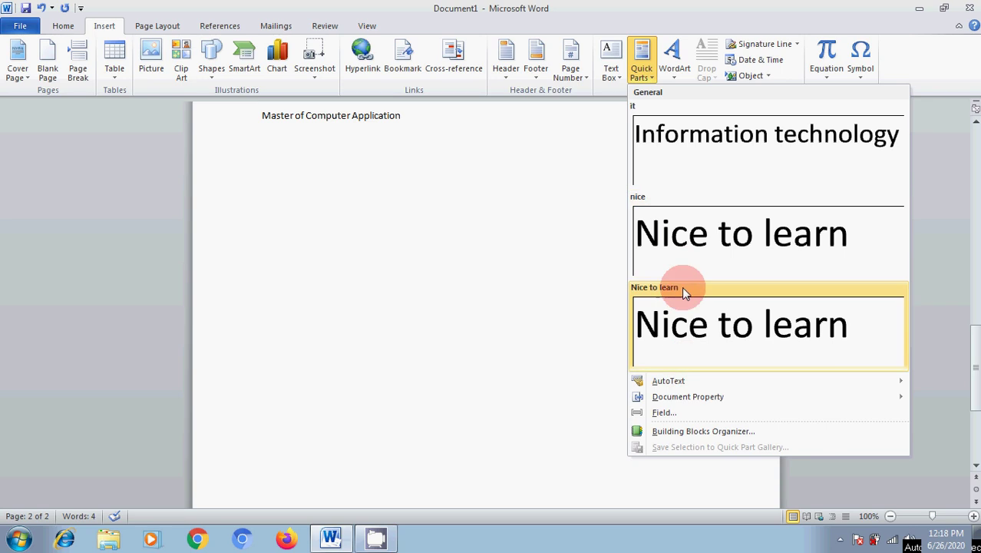
{"action": "mouse_move", "coordinate": [679, 381]}
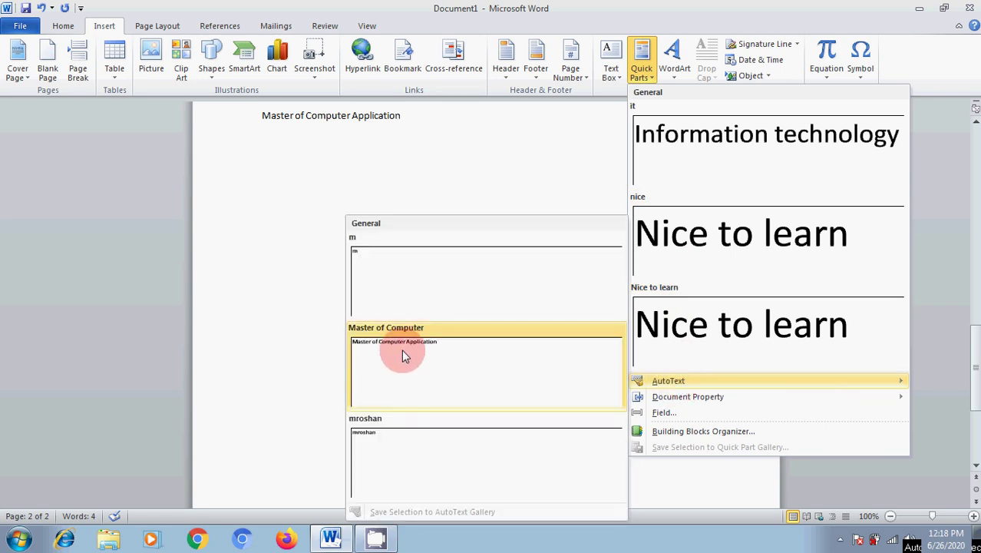
{"action": "left_click", "coordinate": [422, 446]}
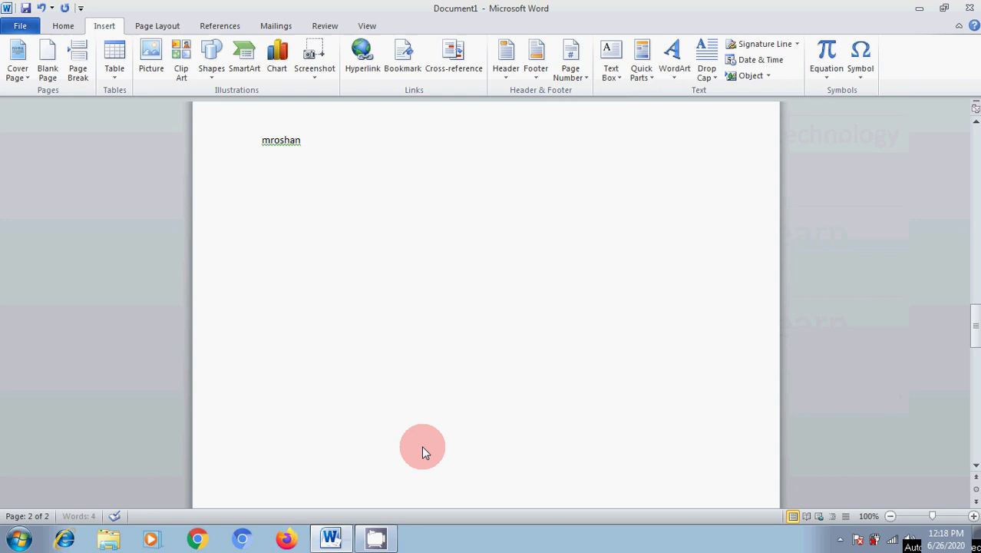
{"action": "scroll", "coordinate": [408, 340], "scroll_direction": "up", "scroll_amount": 6}
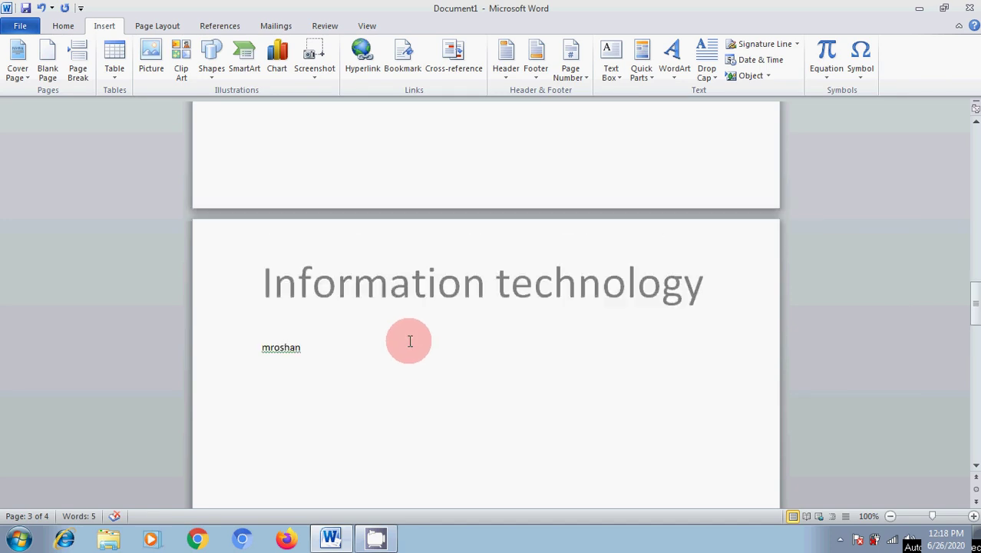
{"action": "scroll", "coordinate": [409, 340], "scroll_direction": "down", "scroll_amount": 10}
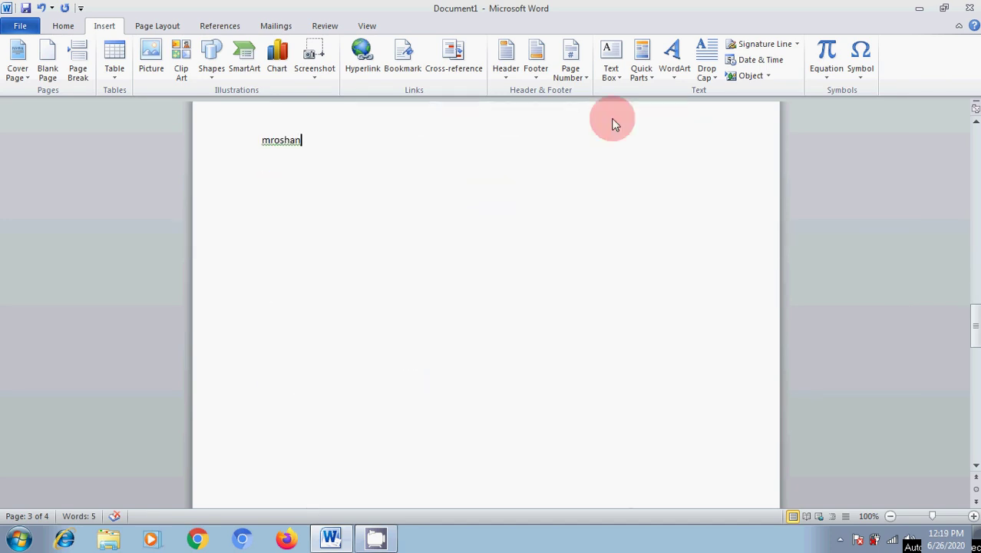
Insert a Company Fax document property field after the text and add empty lines below it.
{"action": "left_click", "coordinate": [642, 71]}
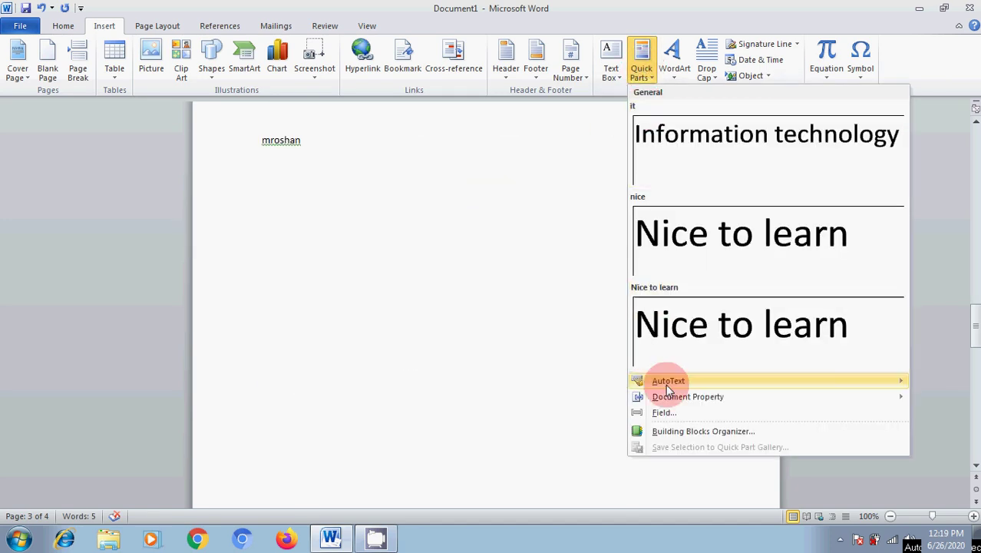
{"action": "mouse_move", "coordinate": [677, 386]}
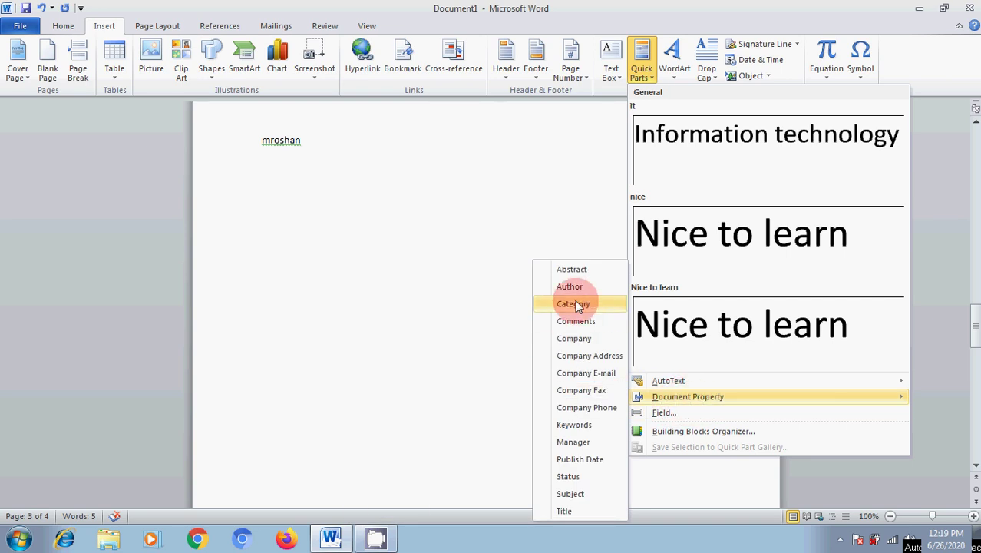
{"action": "left_click", "coordinate": [591, 394]}
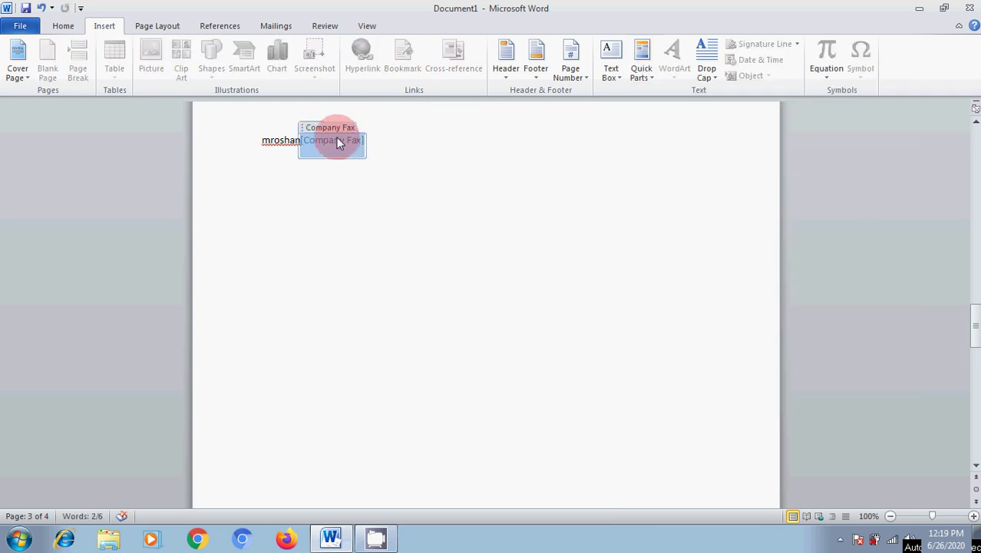
{"action": "left_click", "coordinate": [408, 143]}
{"action": "key", "text": "Return"}
{"action": "key", "text": "Return"}
{"action": "key", "text": "Return"}
{"action": "key", "text": "Return"}
{"action": "key", "text": "Return"}
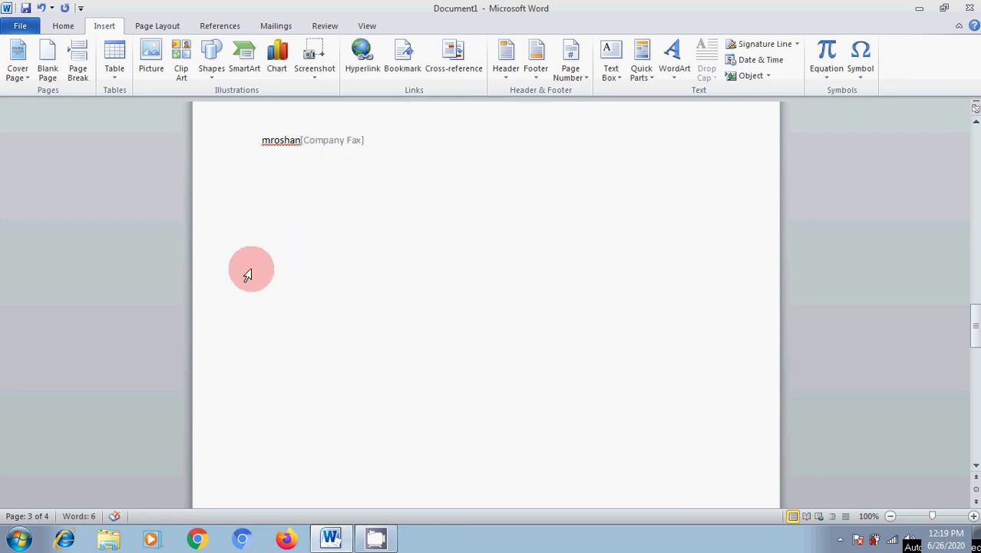
Insert another Company Fax field and enter the fax number into it.
{"action": "left_click", "coordinate": [644, 73]}
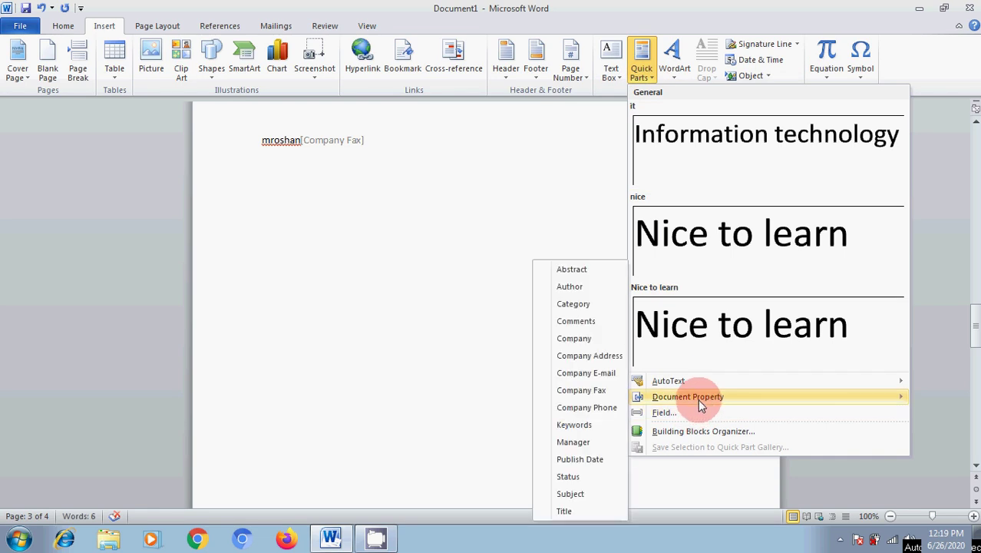
{"action": "left_click", "coordinate": [589, 393]}
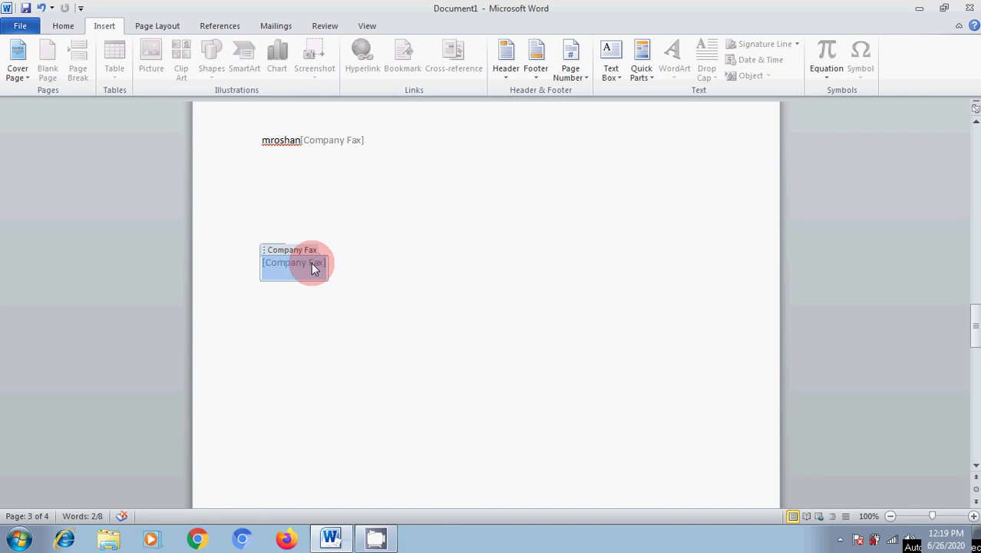
{"action": "left_click", "coordinate": [571, 362]}
{"action": "key", "text": "Down"}
{"action": "key", "text": "Down"}
{"action": "key", "text": "Down"}
{"action": "key", "text": "Down"}
{"action": "scroll", "coordinate": [567, 364], "scroll_direction": "up", "scroll_amount": 10}
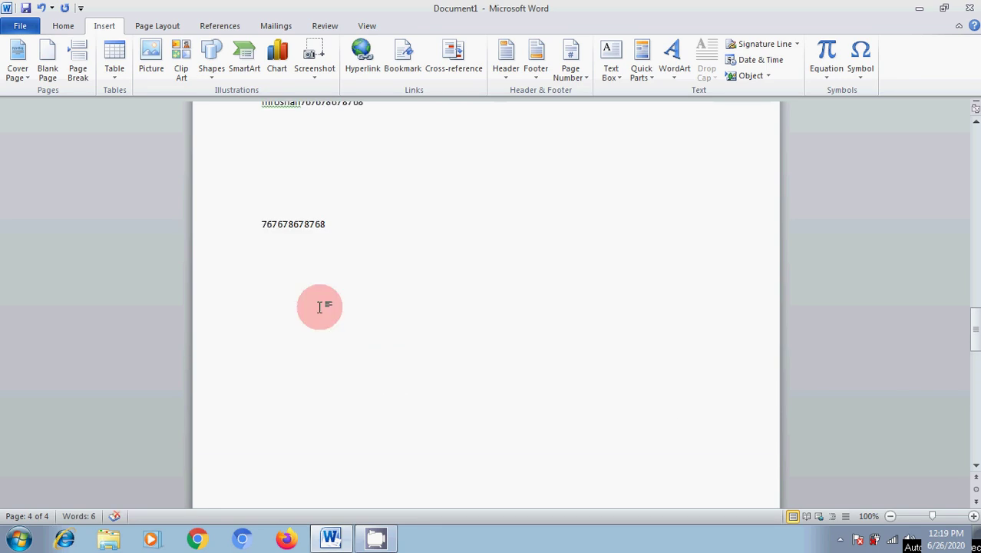
{"action": "left_click", "coordinate": [302, 344]}
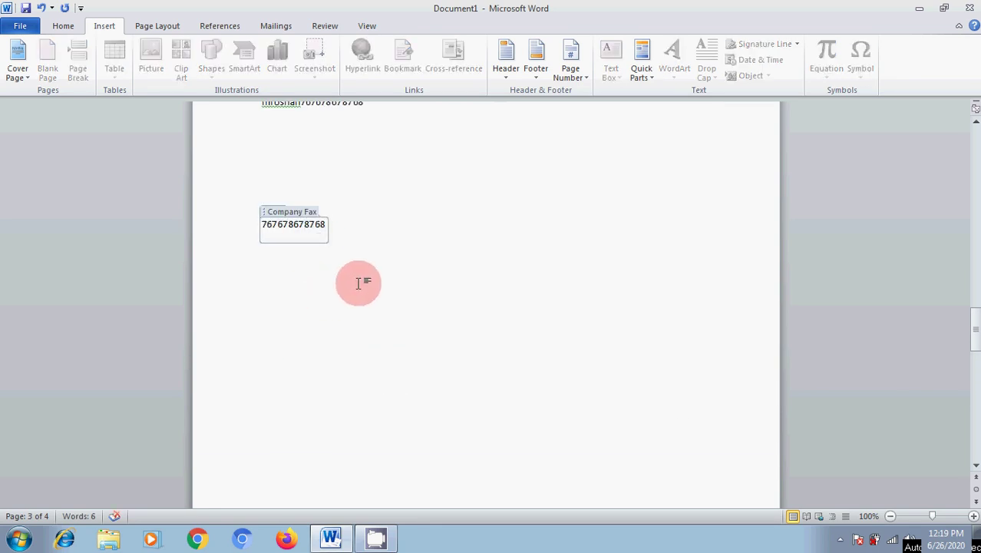
{"action": "left_click", "coordinate": [408, 203]}
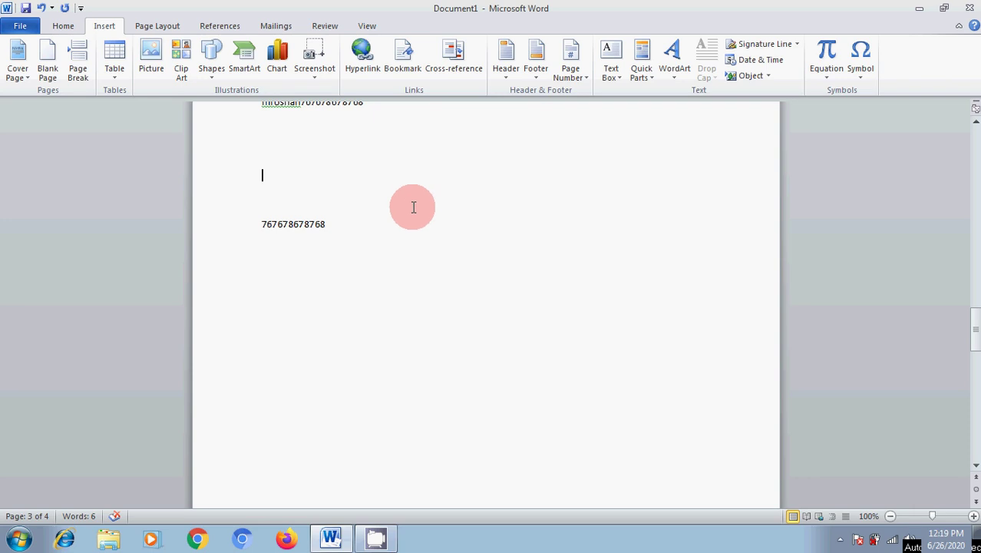
On the empty line above, insert a Company Fax field that repeats the stored fax number.
{"action": "left_click", "coordinate": [641, 77]}
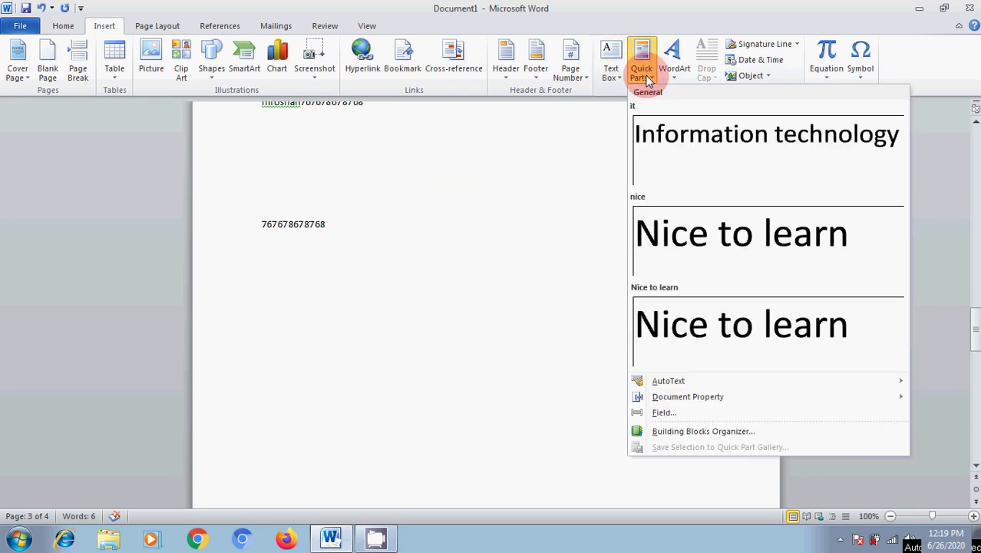
{"action": "mouse_move", "coordinate": [681, 405]}
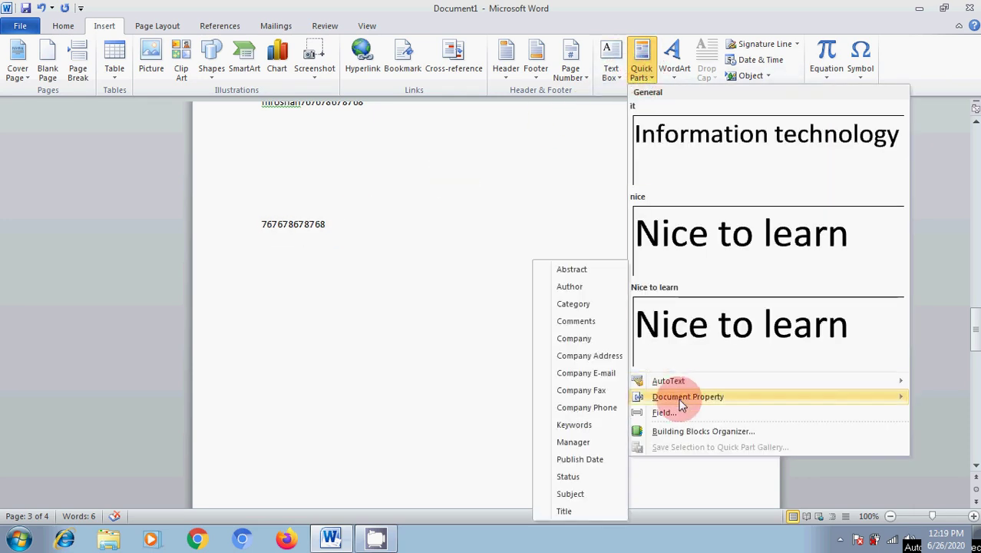
{"action": "left_click", "coordinate": [602, 395]}
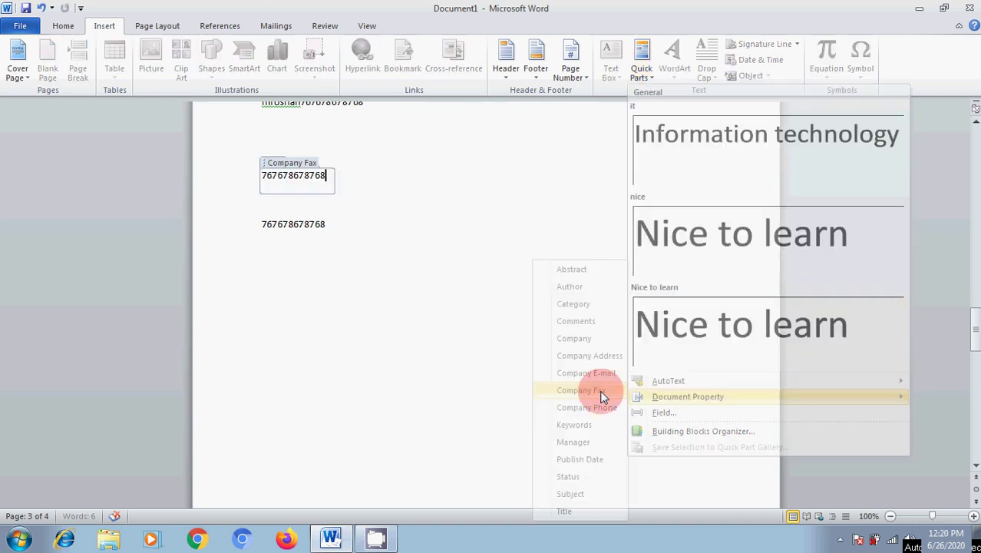
{"action": "left_click", "coordinate": [480, 214]}
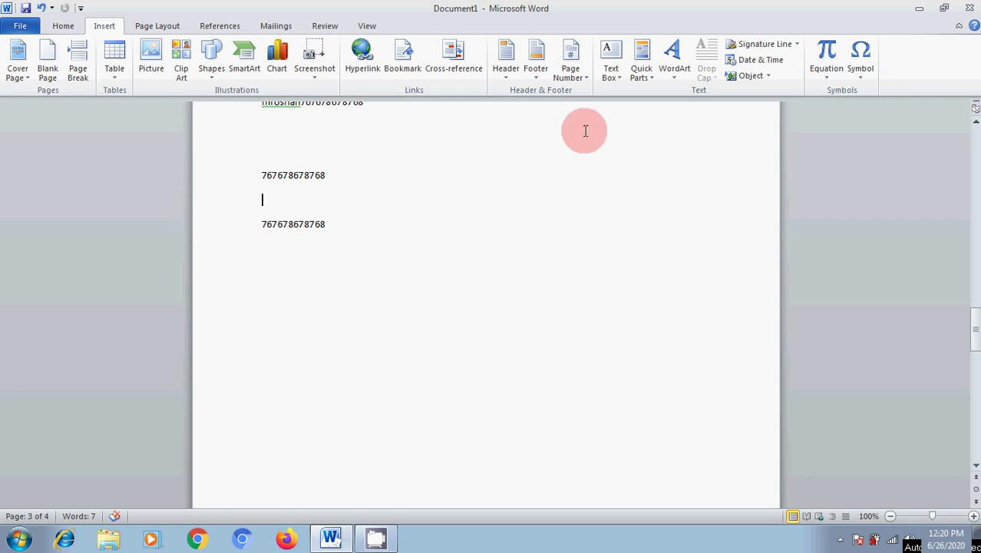
Insert a Company Address property field between the two fax-number lines.
{"action": "left_click", "coordinate": [644, 75]}
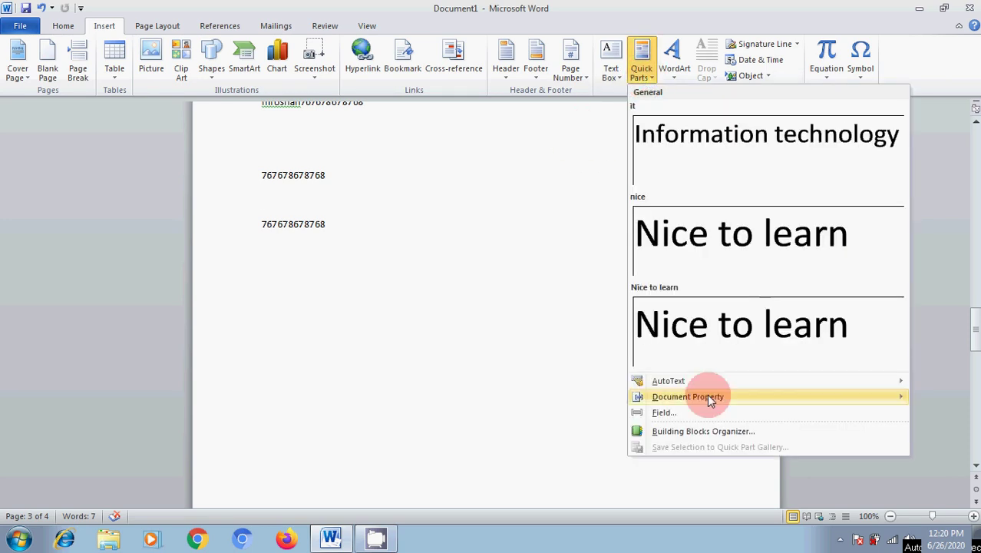
{"action": "mouse_move", "coordinate": [709, 397]}
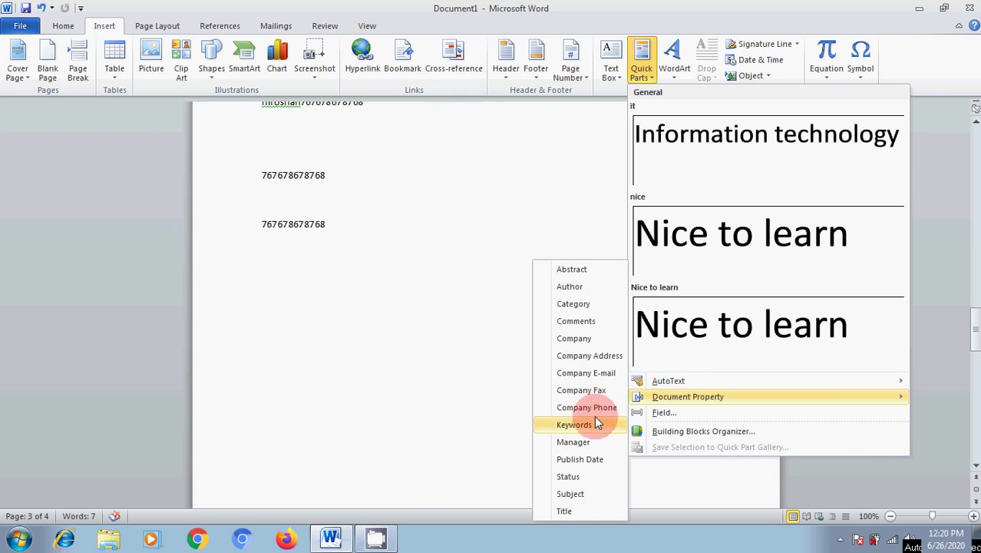
{"action": "left_click", "coordinate": [610, 358]}
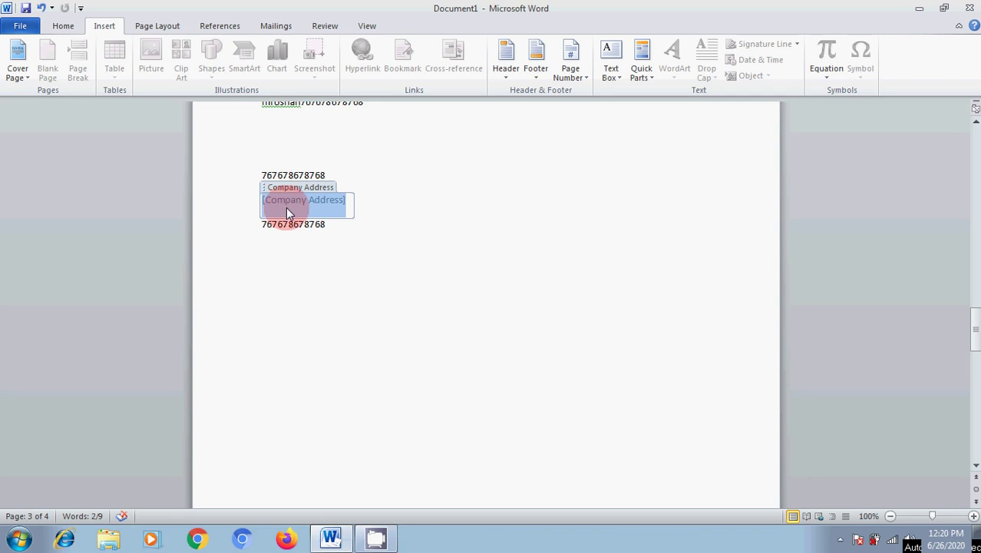
{"action": "left_click", "coordinate": [381, 320]}
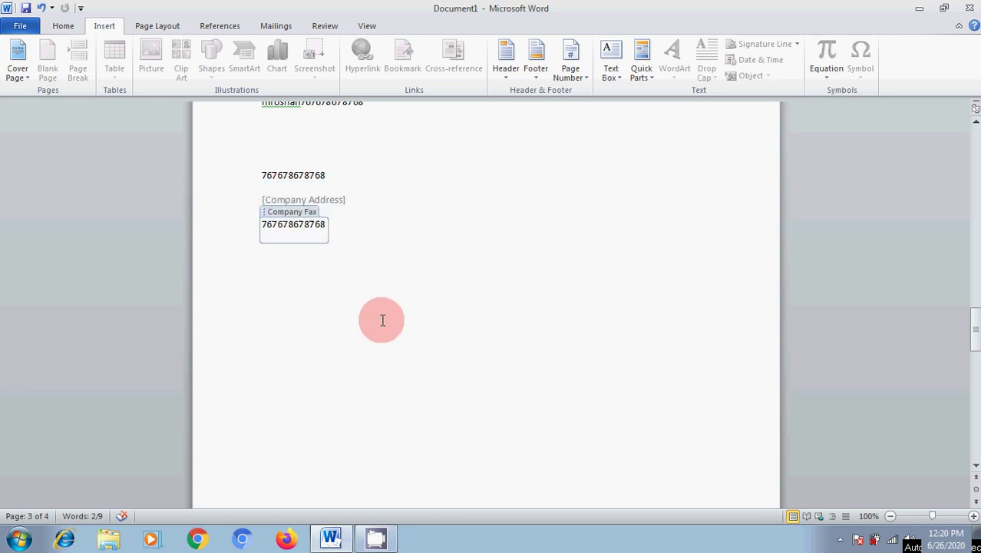
{"action": "left_click", "coordinate": [571, 136]}
Insert a Date and Time CreateDate field in M/d/yyyy h:mm:ss am/pm format, showing 6/26/2020 12:03:00 PM.
{"action": "left_click", "coordinate": [640, 70]}
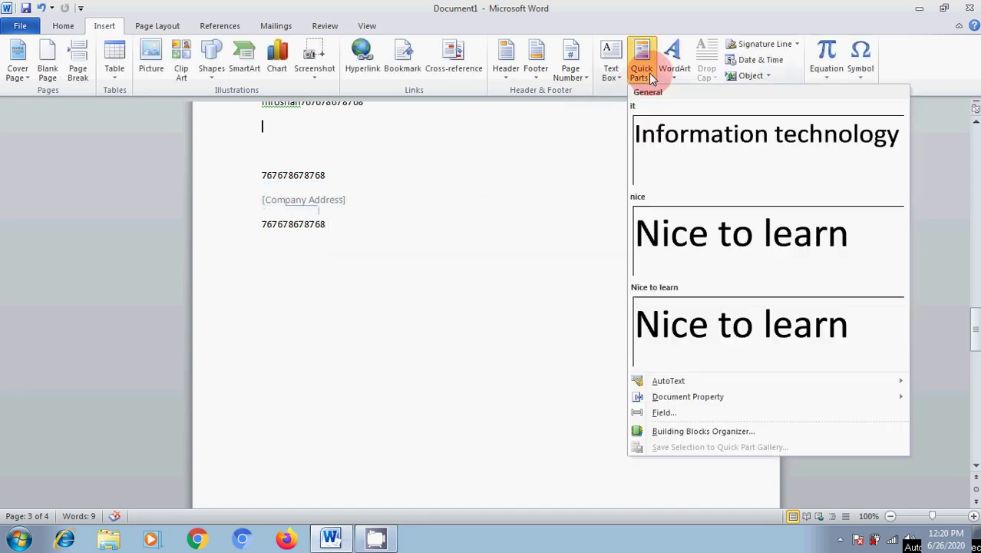
{"action": "left_click", "coordinate": [666, 412]}
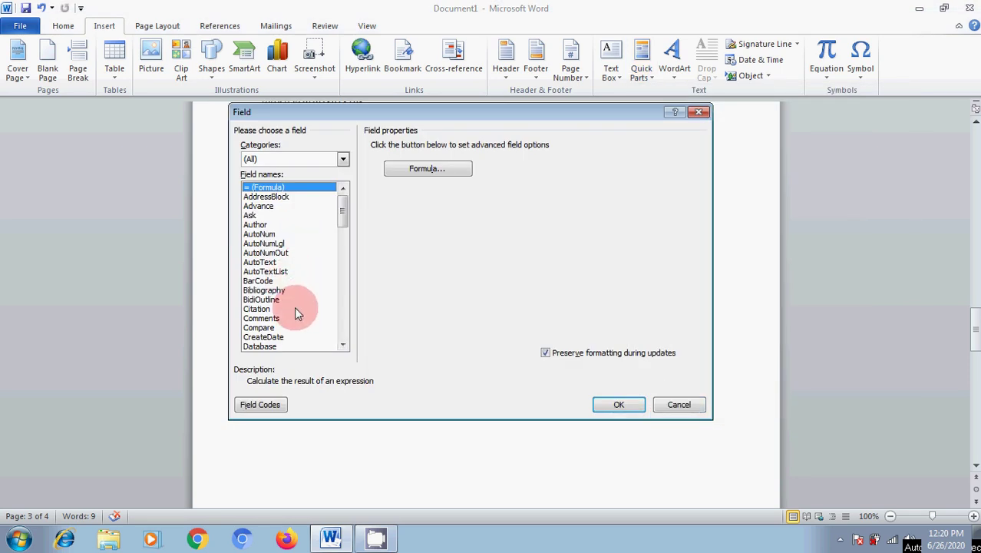
{"action": "left_click", "coordinate": [301, 159]}
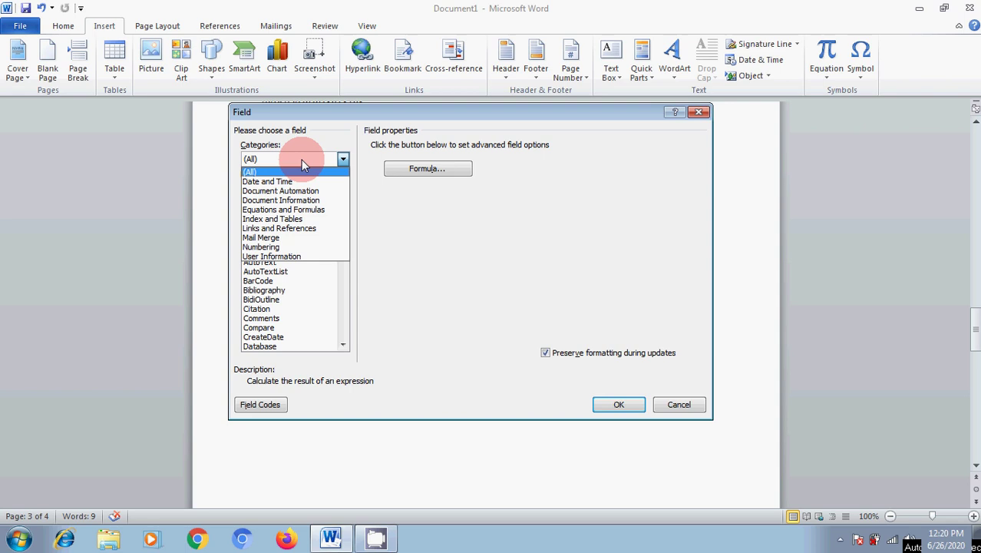
{"action": "left_click", "coordinate": [291, 185]}
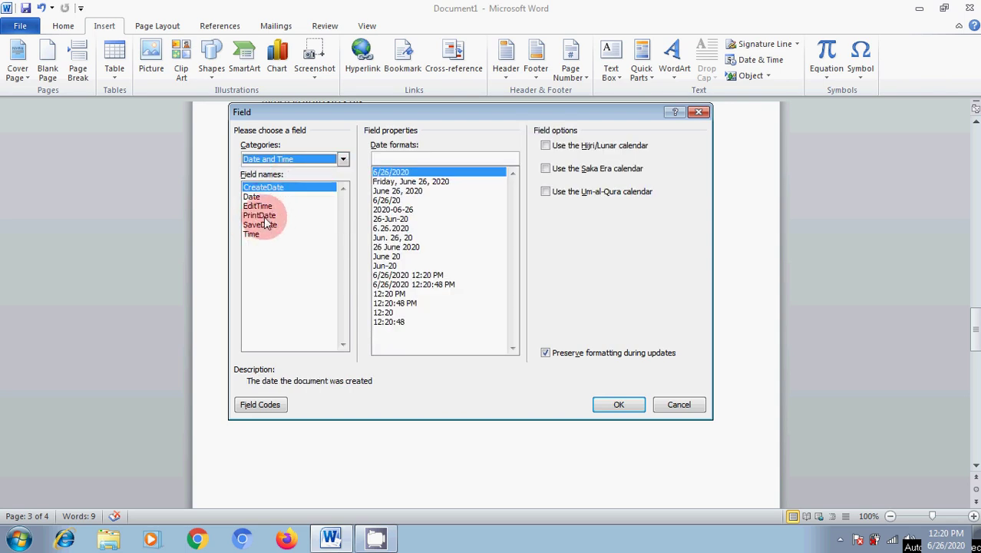
{"action": "left_click", "coordinate": [419, 284]}
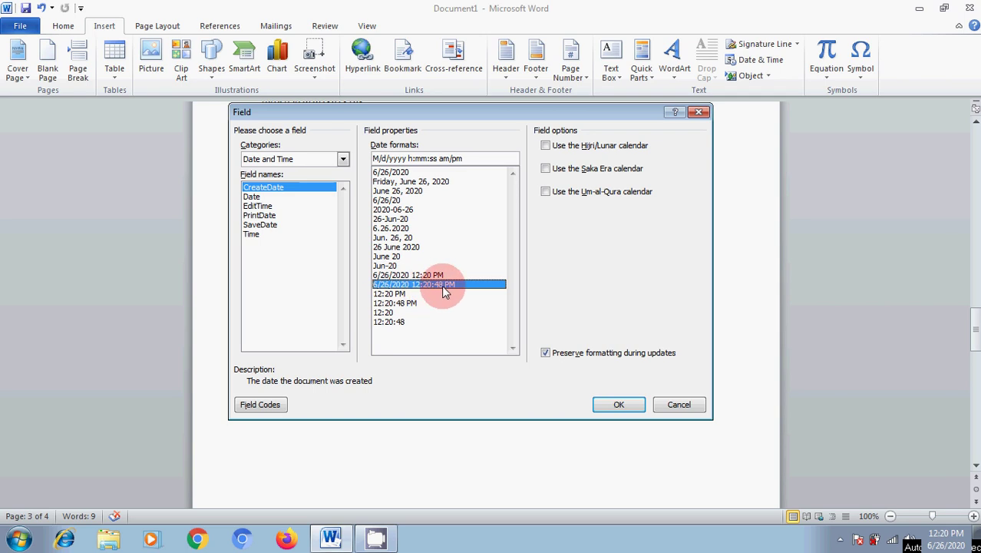
{"action": "left_click", "coordinate": [612, 403]}
{"action": "scroll", "coordinate": [353, 230], "scroll_direction": "up", "scroll_amount": 2}
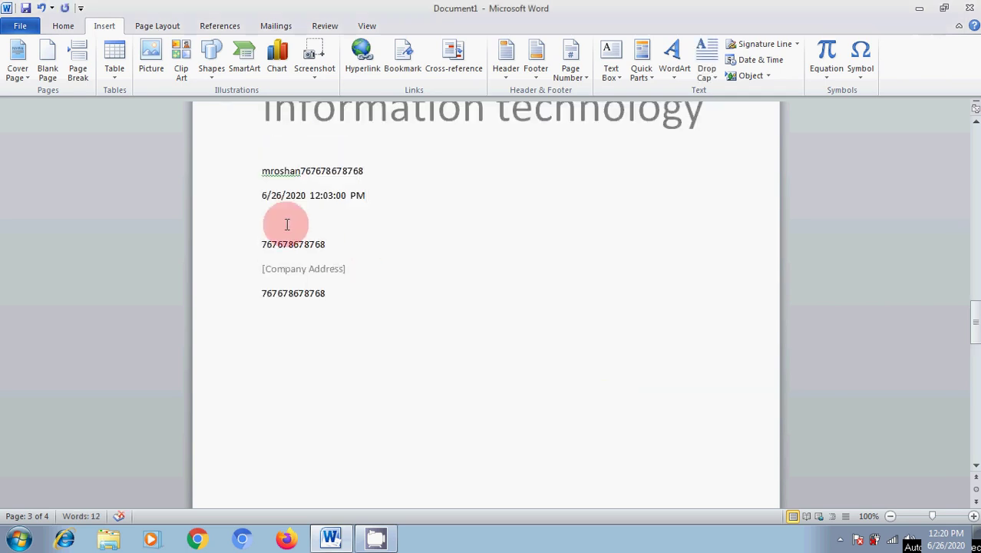
Select and deselect the Company Address placeholder, then bring up the Building Blocks Organizer.
{"action": "left_click_drag", "start_coordinate": [260, 195], "coordinate": [330, 201]}
{"action": "left_click", "coordinate": [409, 278]}
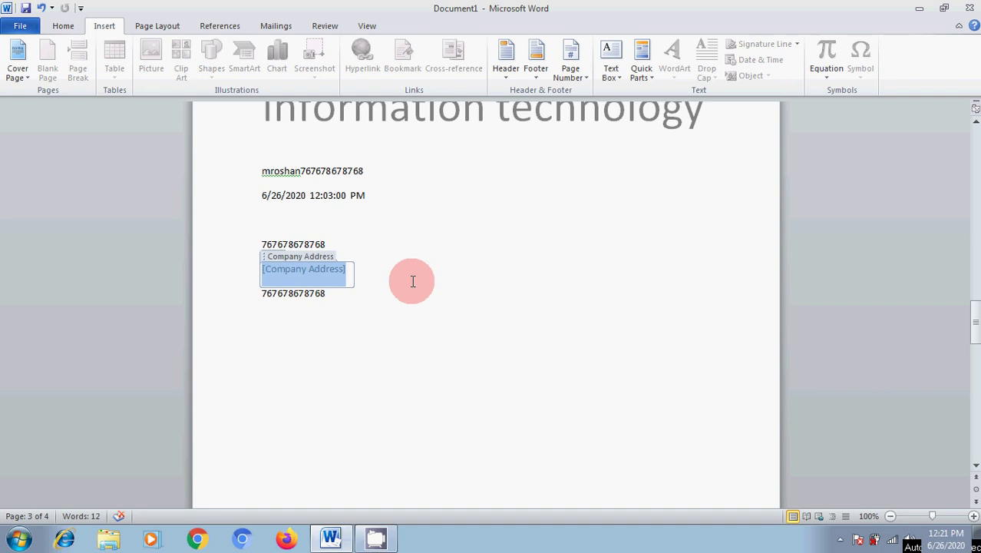
{"action": "left_click", "coordinate": [427, 307]}
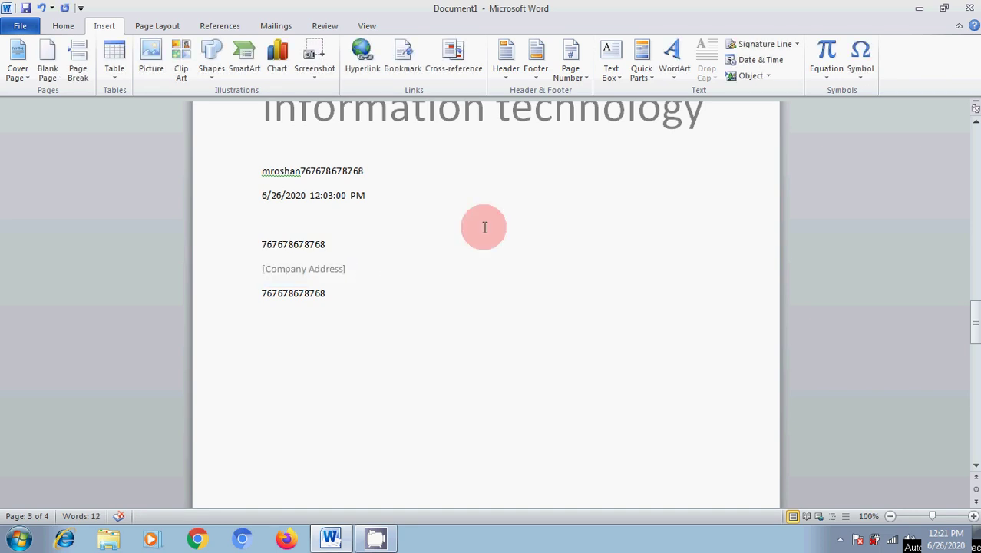
{"action": "left_click", "coordinate": [645, 77]}
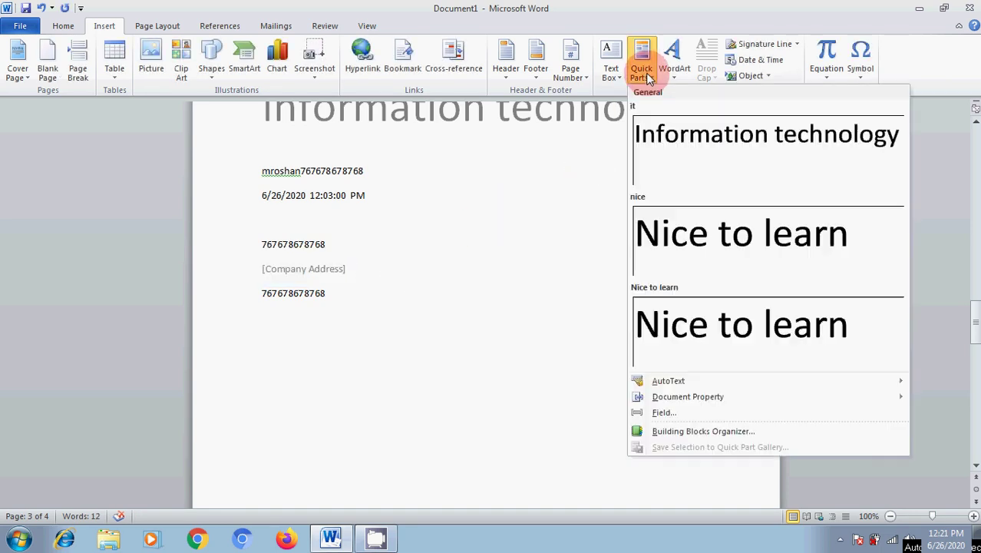
{"action": "left_click", "coordinate": [684, 433]}
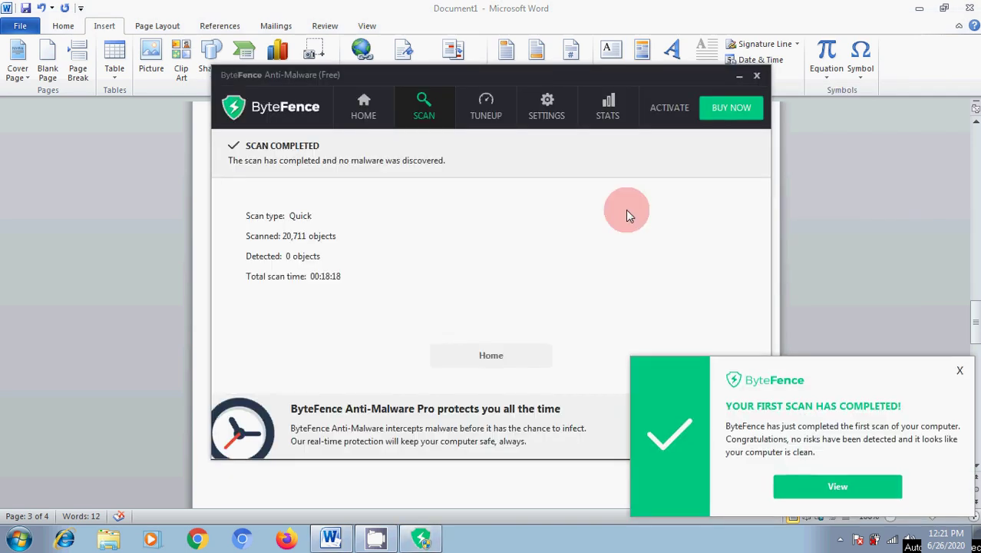
Close the ByteFence scan window and its scan-completed notification.
{"action": "left_click", "coordinate": [757, 75]}
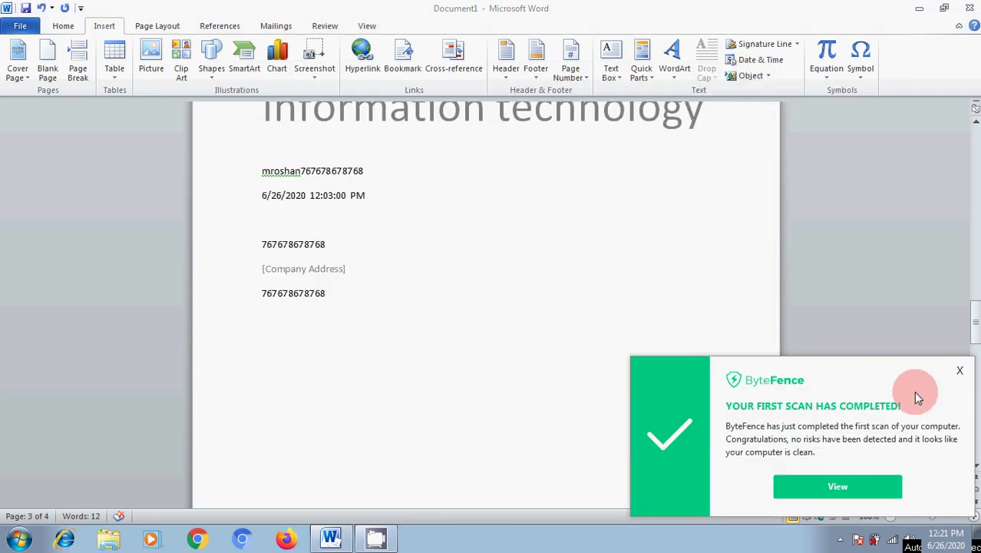
{"action": "left_click", "coordinate": [959, 375]}
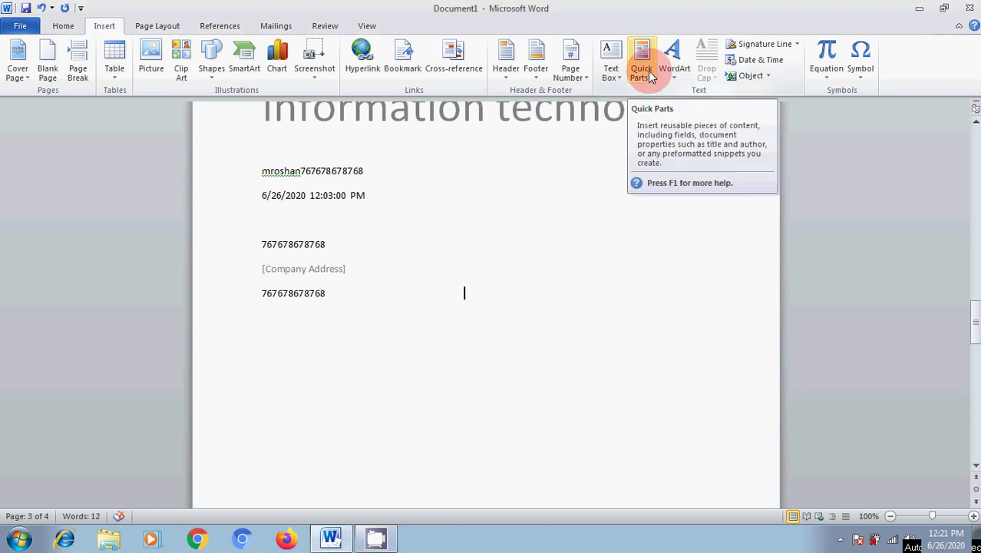
{"action": "left_click", "coordinate": [660, 270]}
In the Building Blocks Organizer, preview the Cubicles, Perspective and Austin cover pages.
{"action": "left_click", "coordinate": [649, 77]}
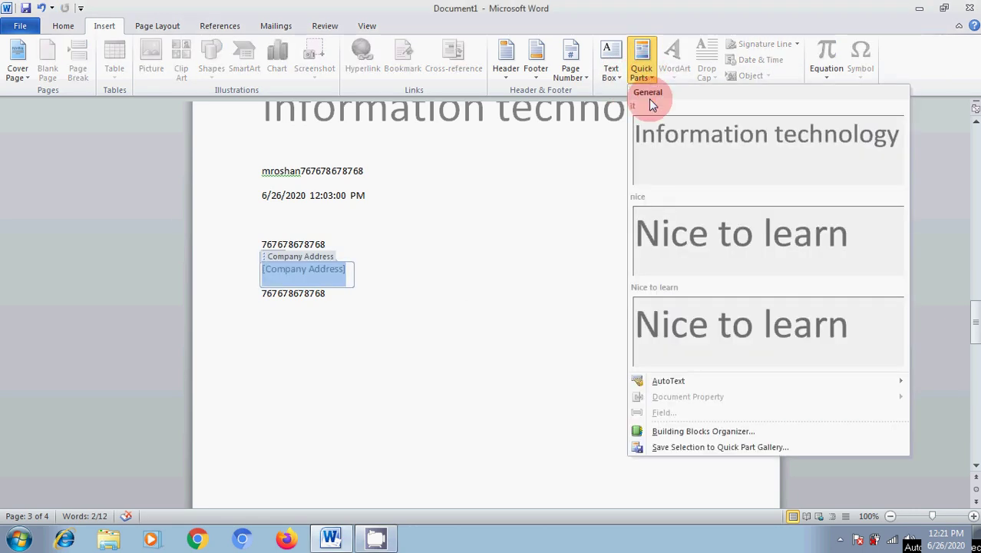
{"action": "left_click", "coordinate": [699, 432]}
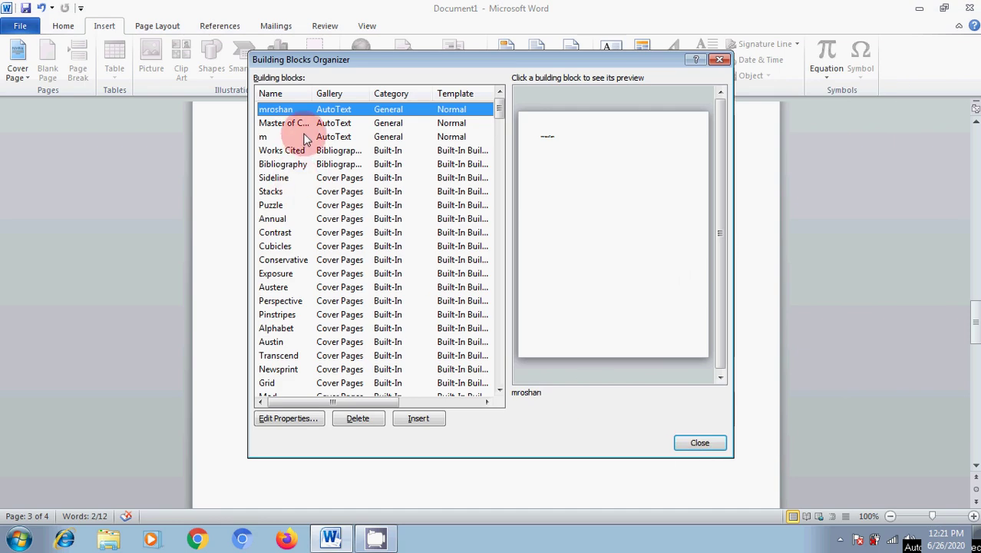
{"action": "left_click", "coordinate": [310, 248]}
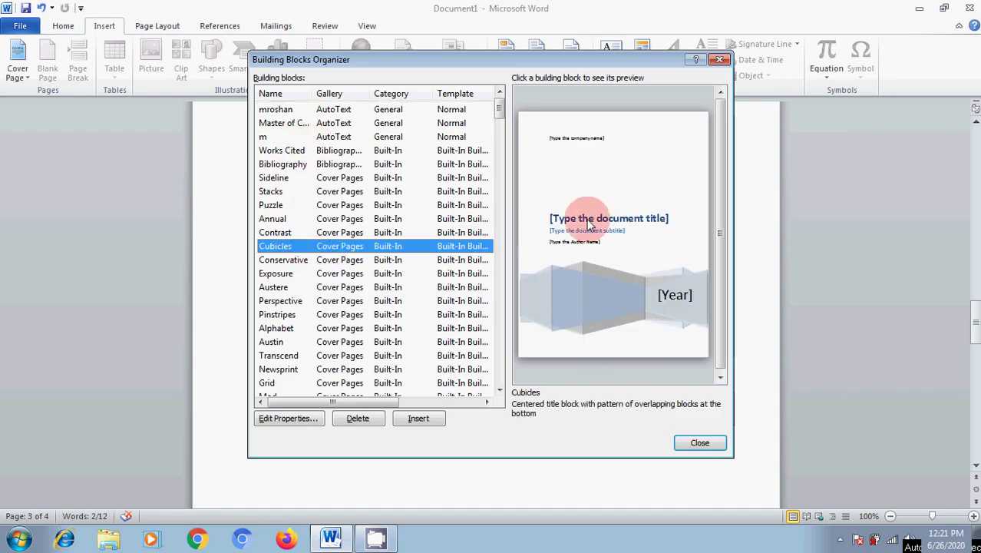
{"action": "left_click", "coordinate": [376, 301]}
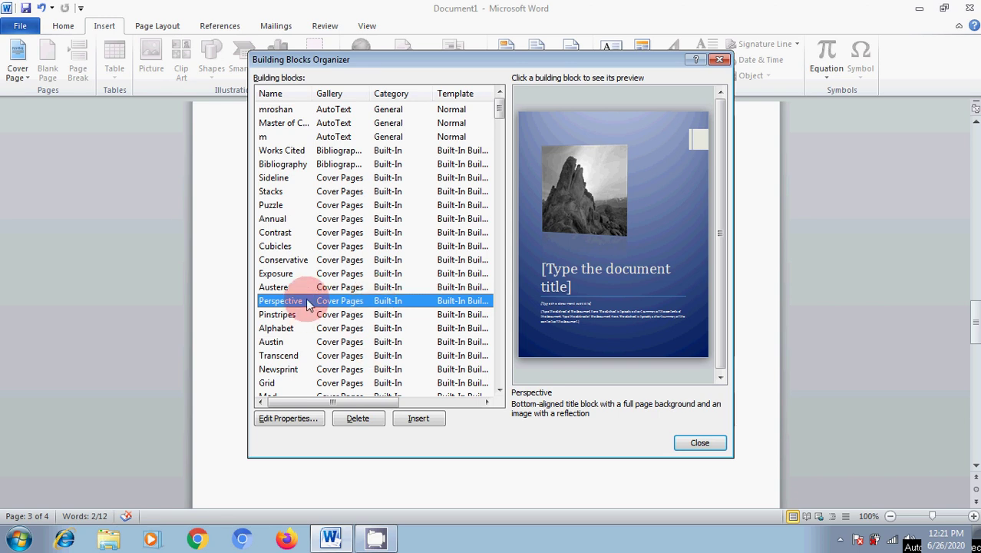
{"action": "left_click", "coordinate": [306, 342]}
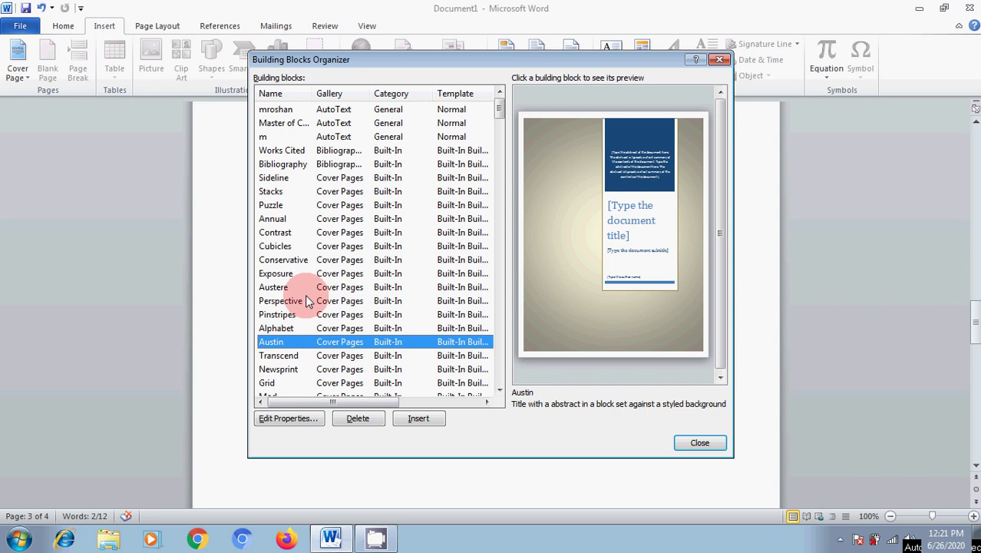
View the Master of Computer AutoText entry's properties, cancel without changes, and close the organizer.
{"action": "left_click", "coordinate": [286, 124]}
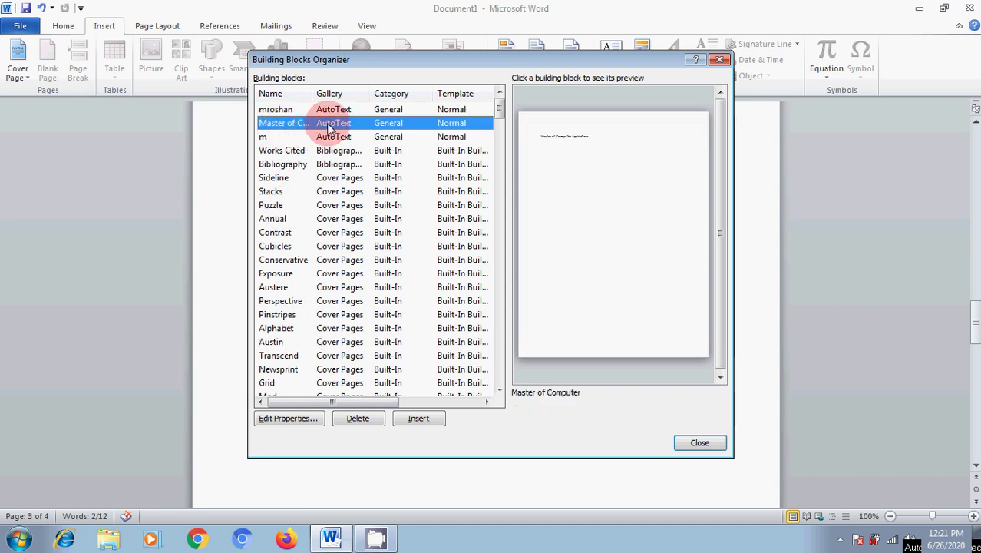
{"action": "left_click", "coordinate": [297, 419]}
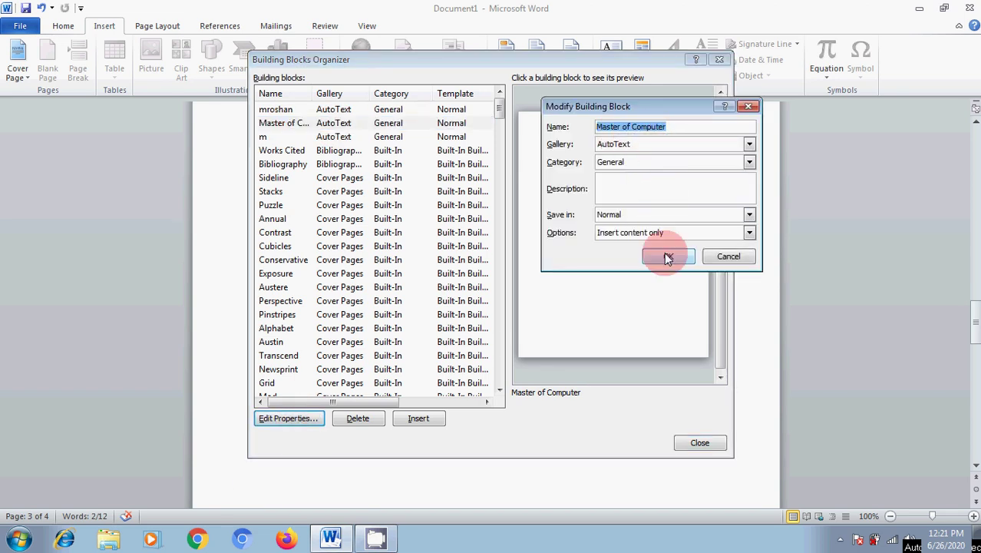
{"action": "left_click", "coordinate": [723, 258]}
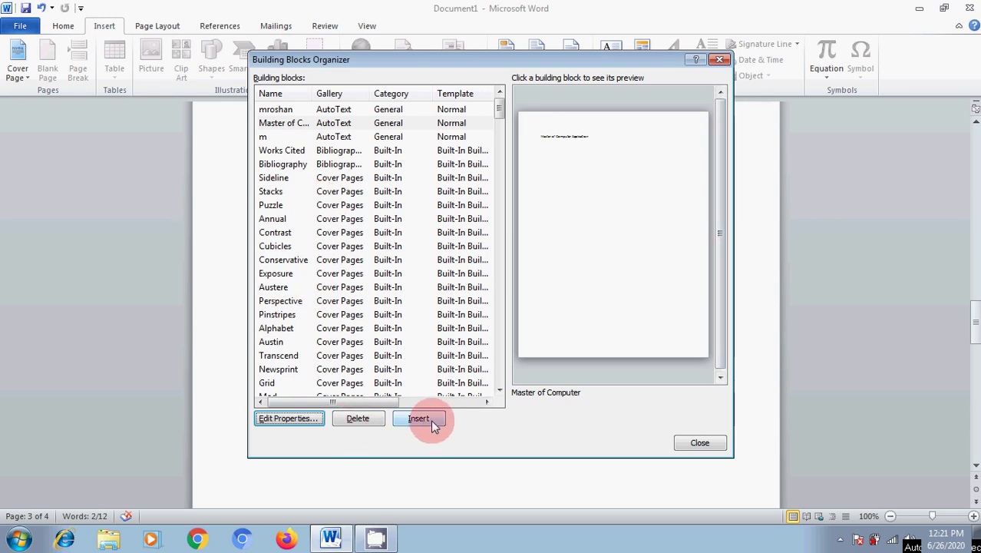
{"action": "left_click", "coordinate": [698, 443]}
{"action": "left_click", "coordinate": [642, 73]}
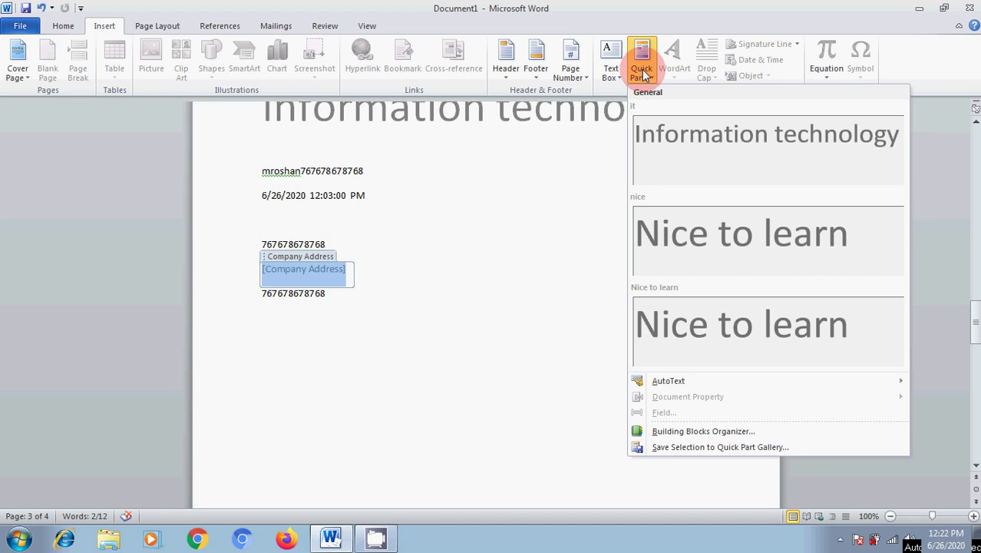
{"action": "left_click", "coordinate": [436, 389]}
{"action": "left_click", "coordinate": [468, 355]}
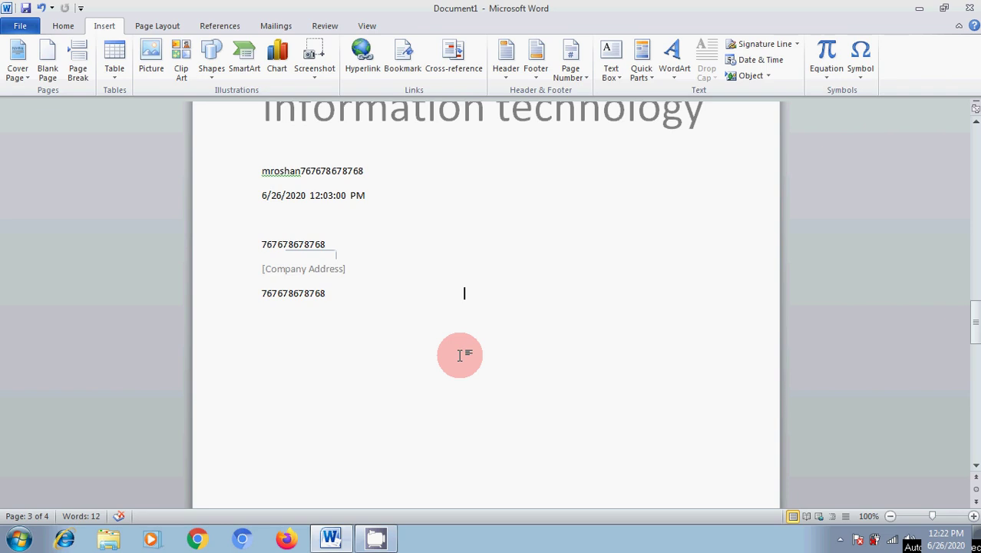
{"action": "scroll", "coordinate": [460, 355], "scroll_direction": "up", "scroll_amount": 5}
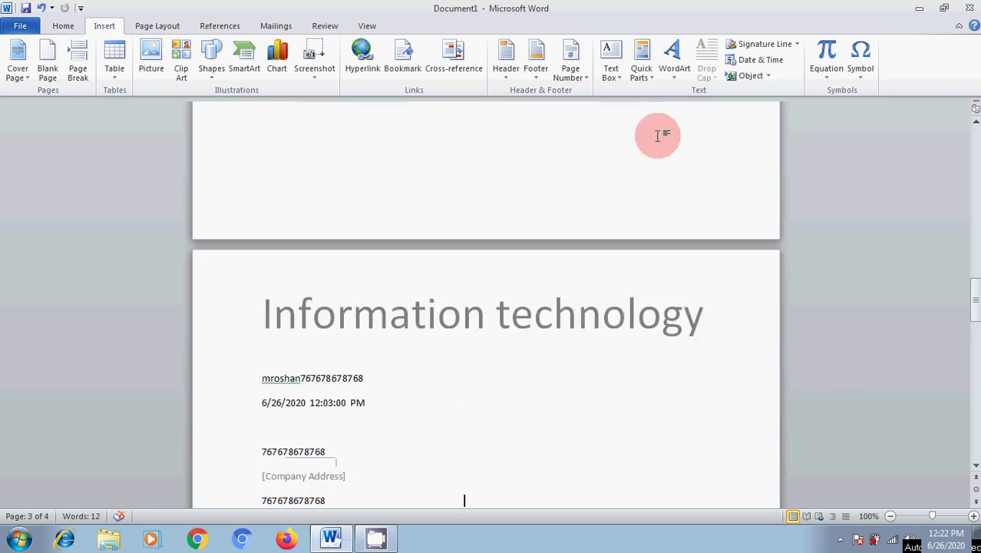
{"action": "left_click", "coordinate": [648, 74]}
{"action": "mouse_move", "coordinate": [690, 404]}
{"action": "left_click", "coordinate": [527, 156]}
{"action": "left_click", "coordinate": [637, 77]}
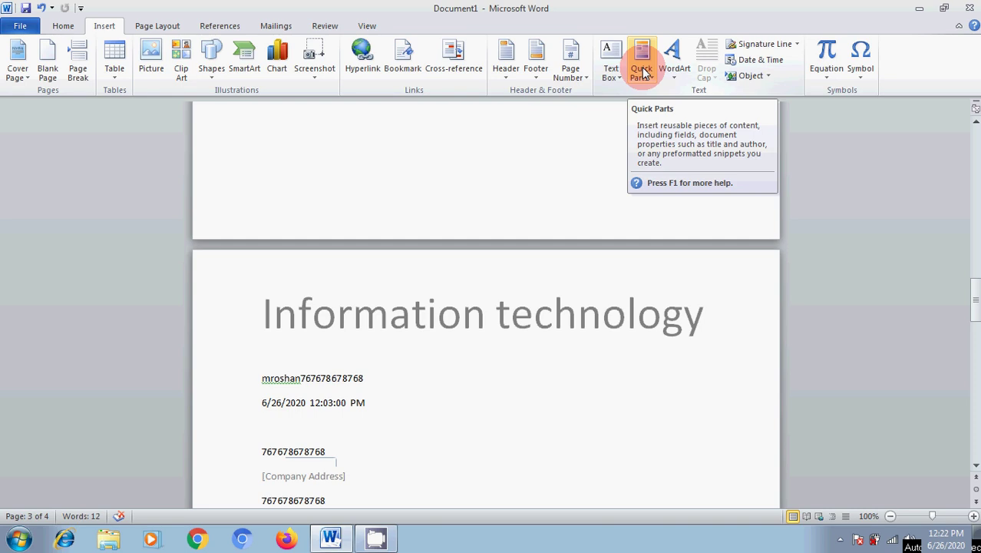
{"action": "scroll", "coordinate": [537, 262], "scroll_direction": "up", "scroll_amount": 10}
{"action": "scroll", "coordinate": [498, 376], "scroll_direction": "up", "scroll_amount": 10}
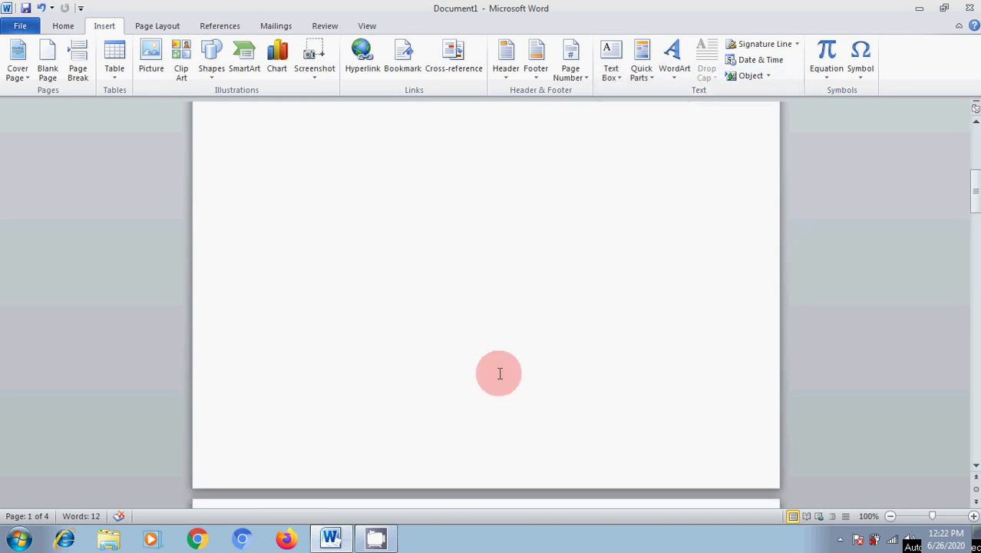